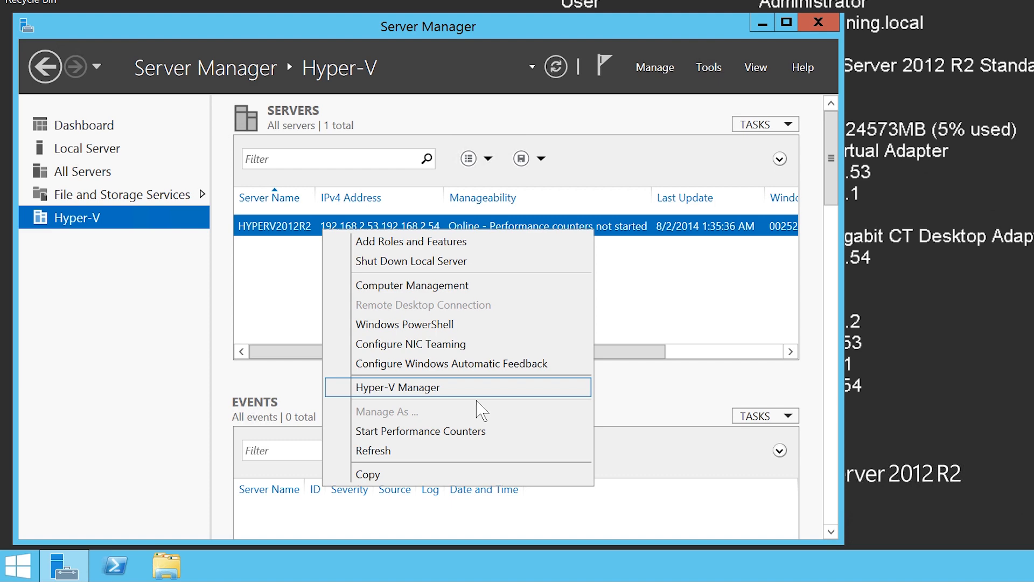
# Switch to Hyper-V Manager and start a new virtual machine on HYPERV2012R2 named "Windows Server 2012 R2".
pyautogui.click(473, 392)
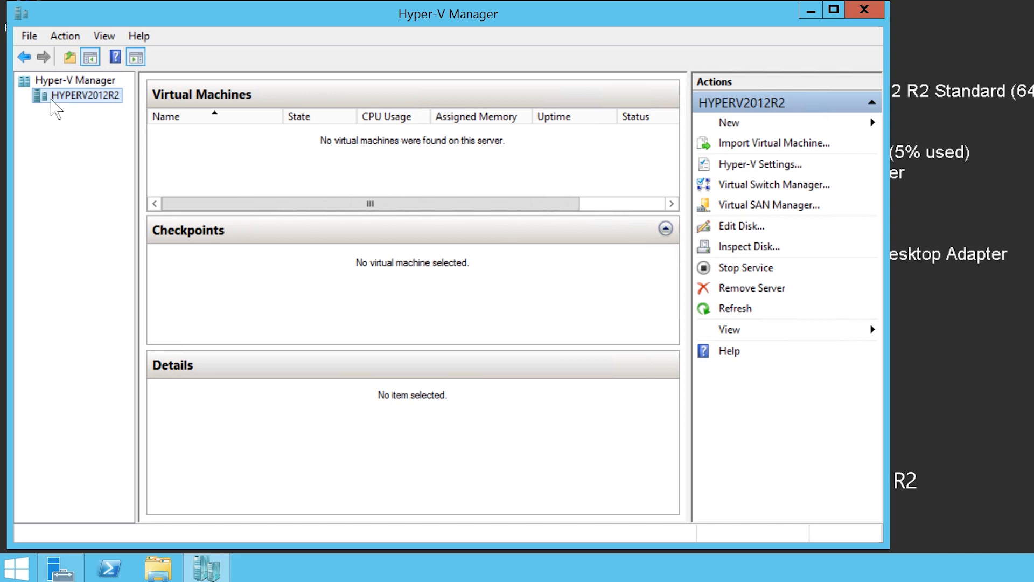
pyautogui.rightClick(99, 97)
pyautogui.moveTo(120, 118)
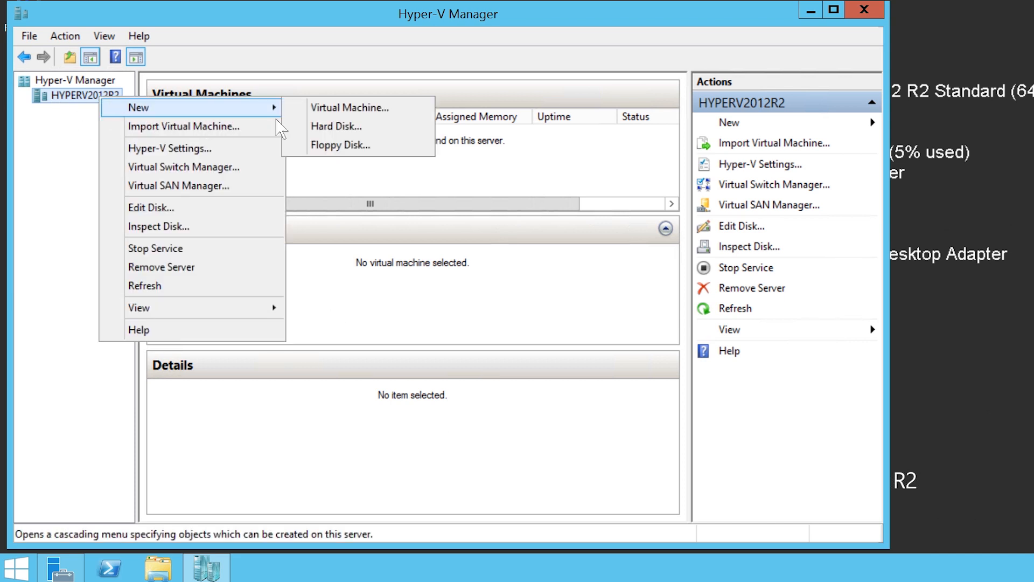
pyautogui.click(403, 111)
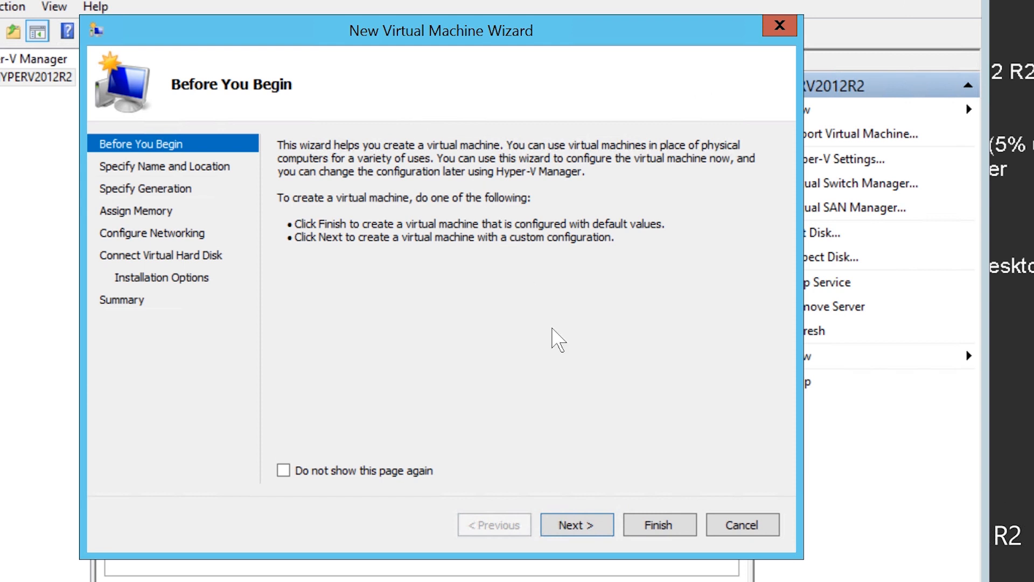
pyautogui.click(606, 530)
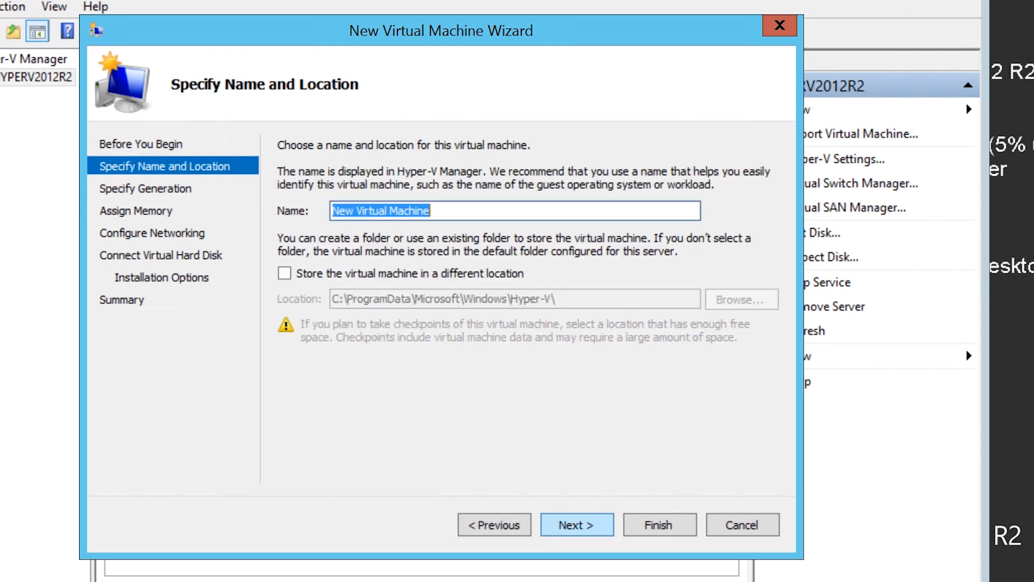
pyautogui.write('Windows Server 2012 R2')
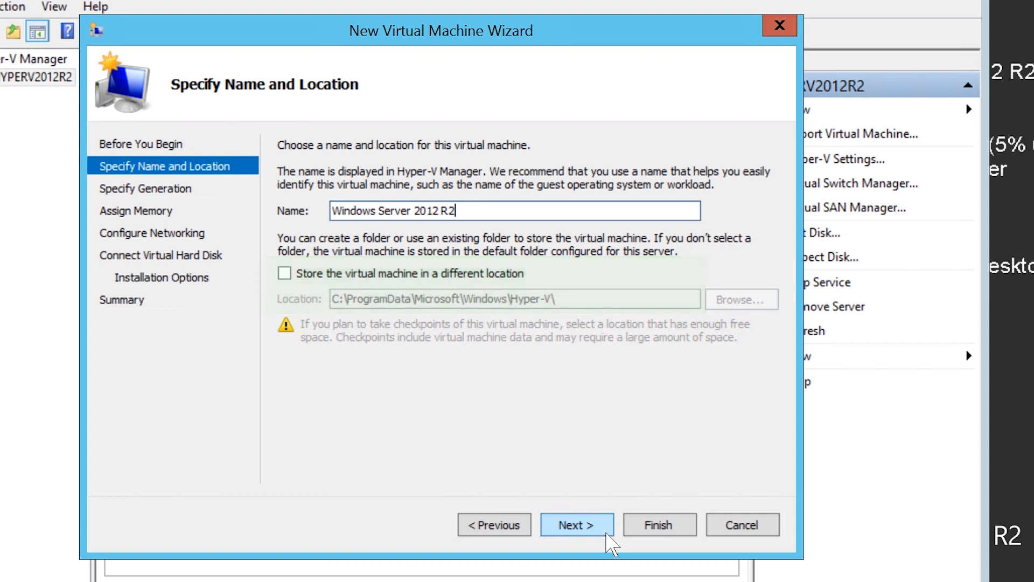
pyautogui.click(608, 536)
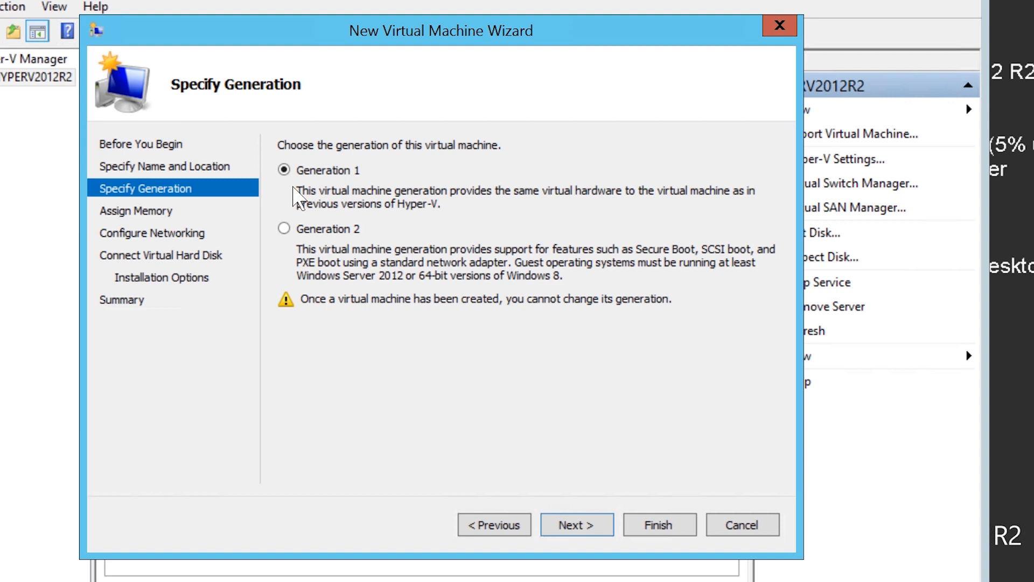
# Keep Generation 1 for the virtual machine and set its startup memory to 2048 MB.
pyautogui.click(610, 529)
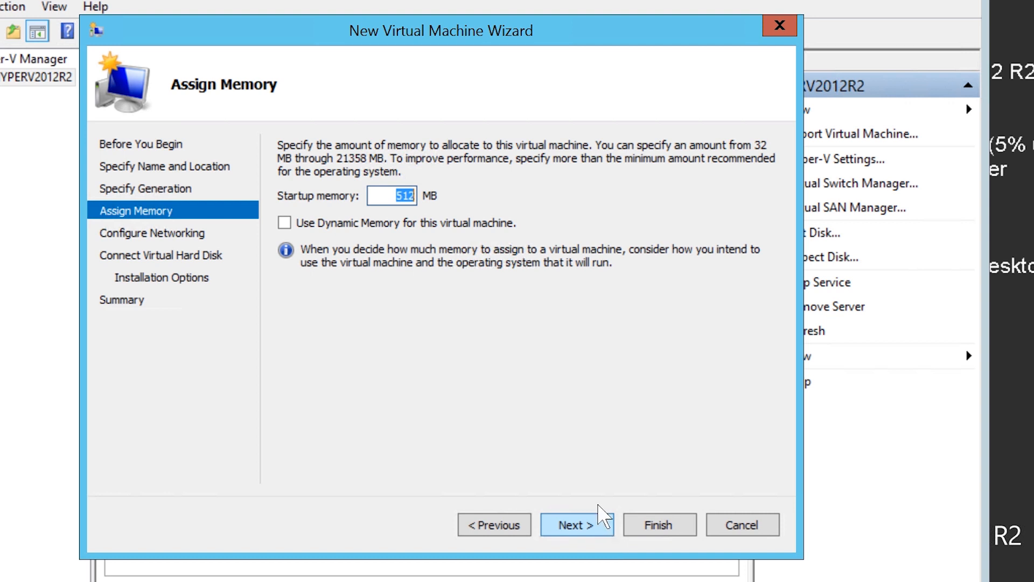
pyautogui.moveTo(397, 205); pyautogui.dragTo(443, 205)
pyautogui.write('2048')
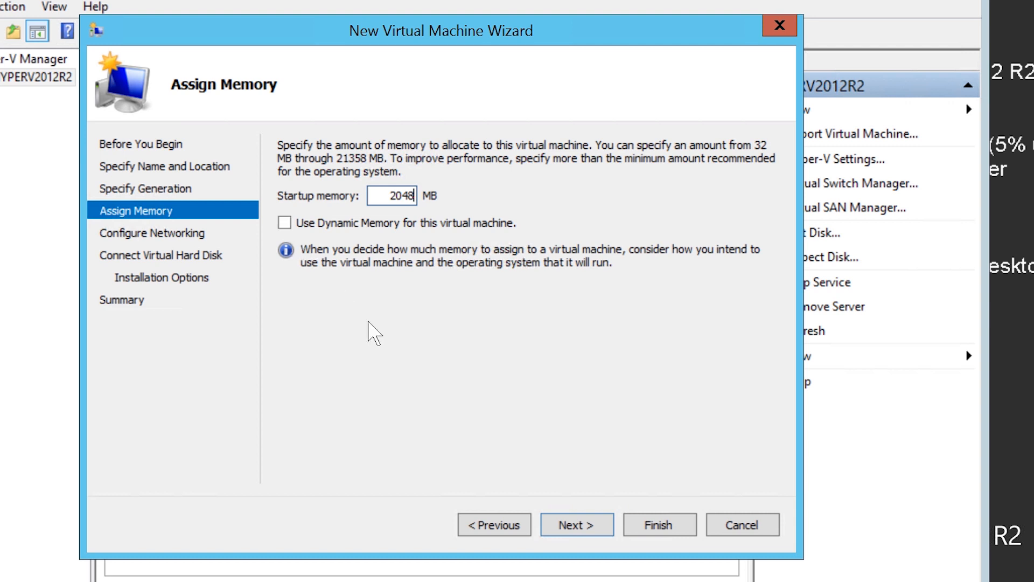
pyautogui.click(620, 530)
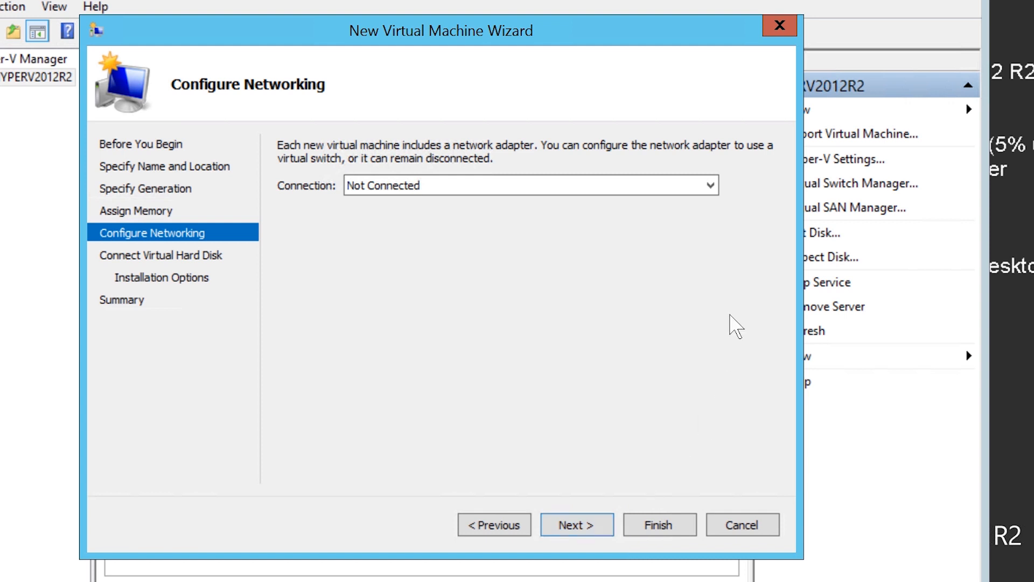
# Connect the virtual machine's network adapter to "Realtek Virtual Adapter - Virtual Switch".
pyautogui.click(718, 188)
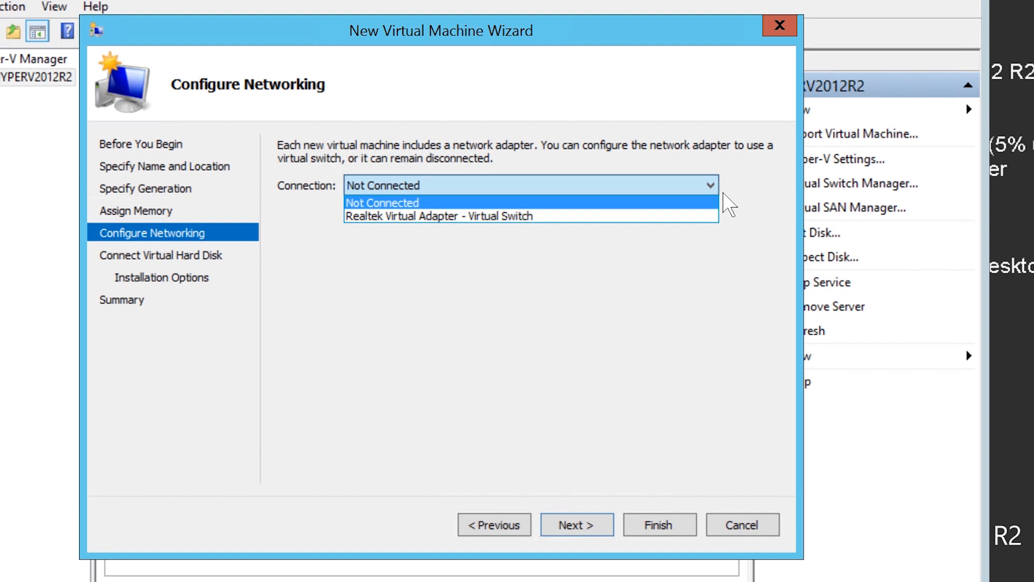
pyautogui.click(584, 220)
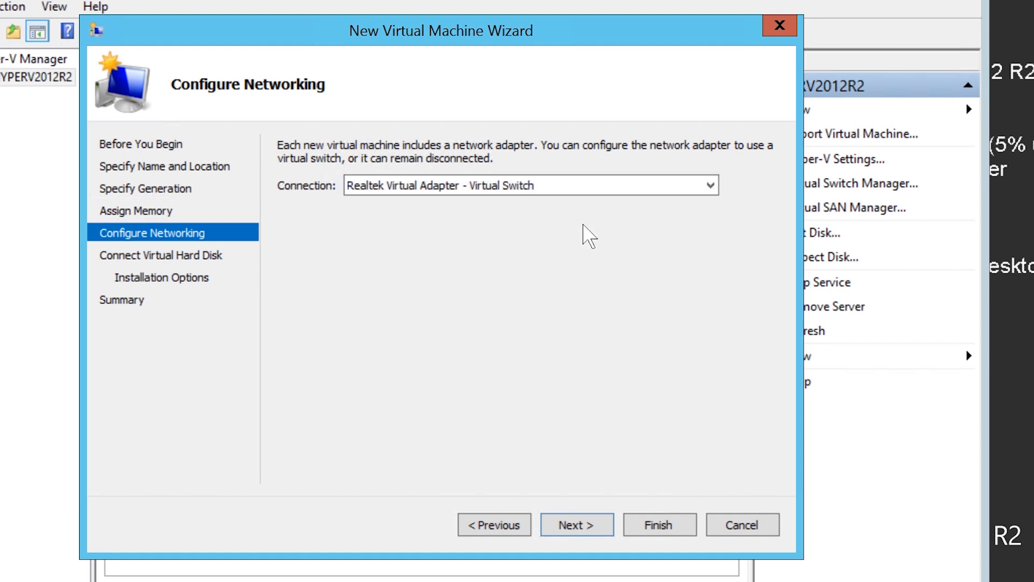
pyautogui.click(608, 527)
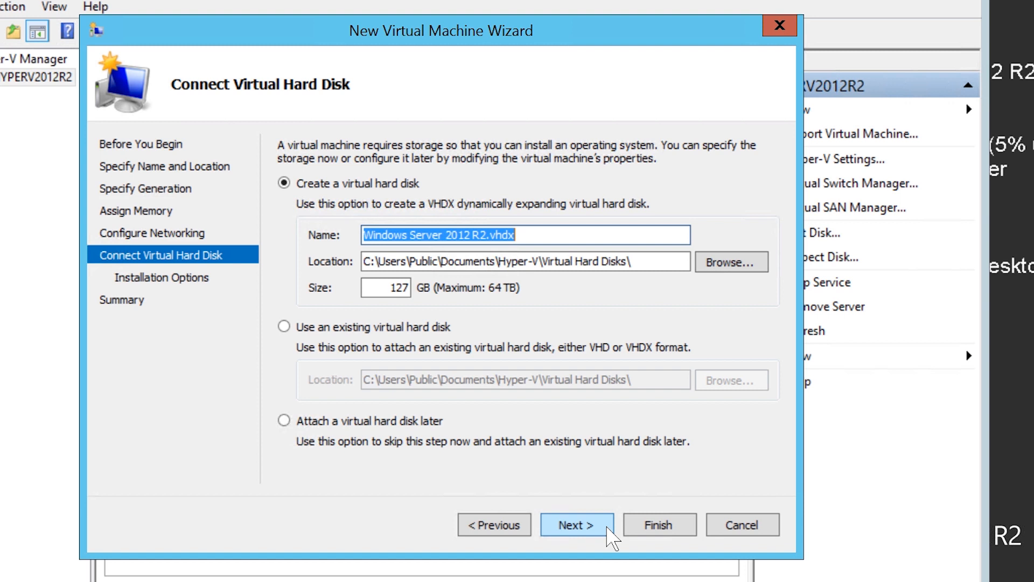
# Create the virtual machine with the default 127 GB virtual hard disk and the operating system installed later.
pyautogui.click(608, 527)
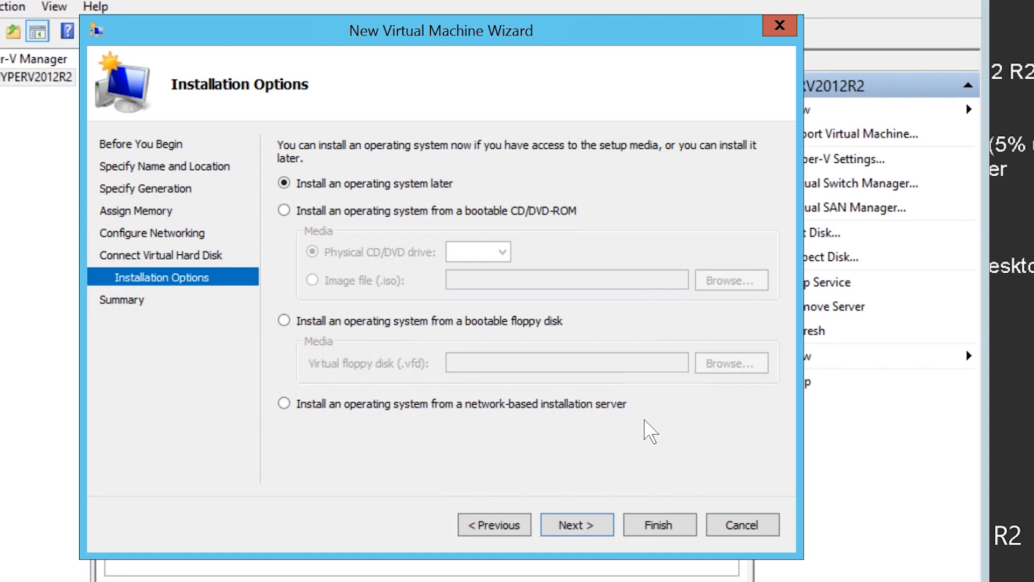
pyautogui.click(612, 531)
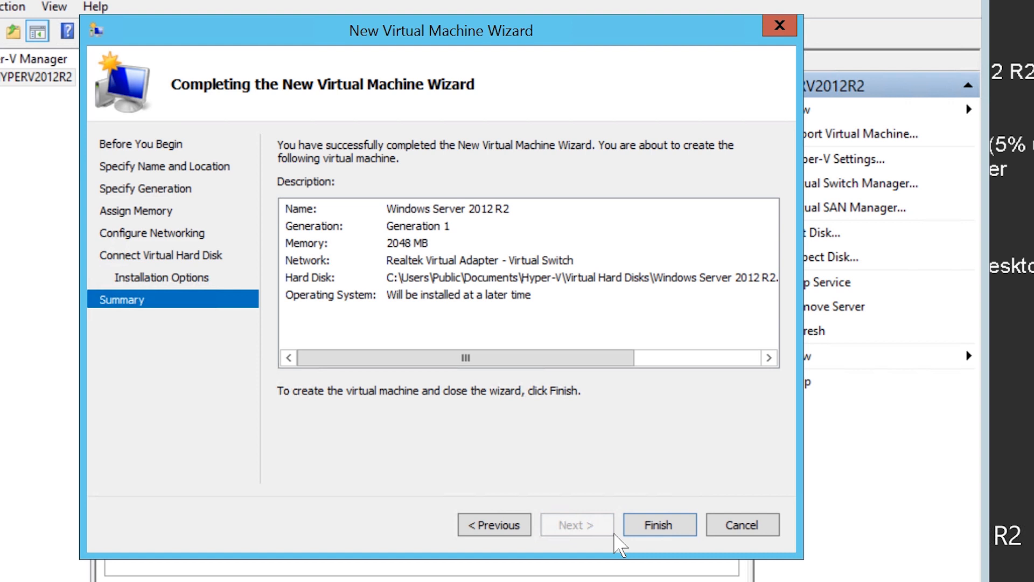
pyautogui.click(694, 533)
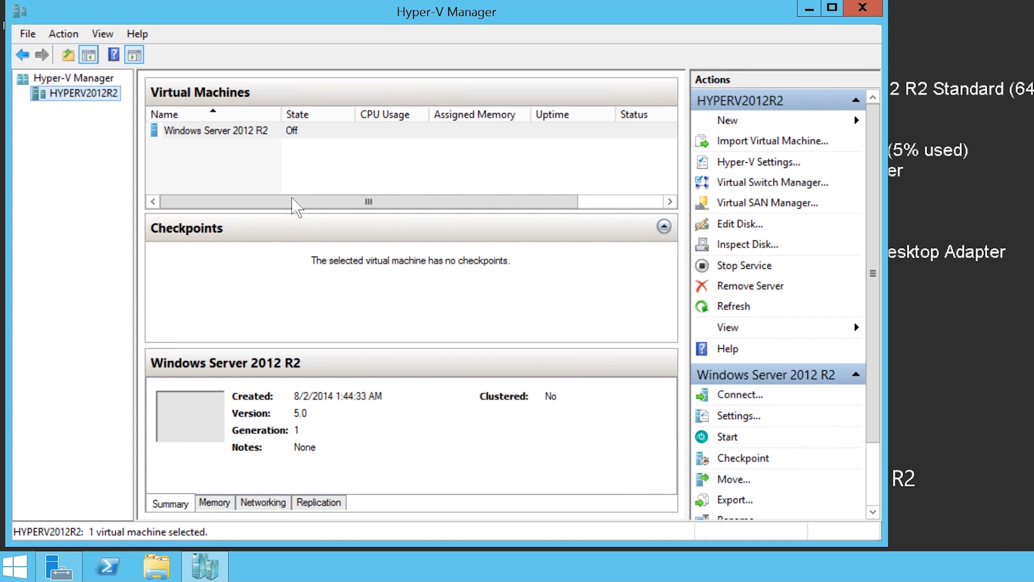
# Open the new virtual machine's settings and examine the network and Fibre Channel adapter types available as added hardware.
pyautogui.rightClick(307, 139)
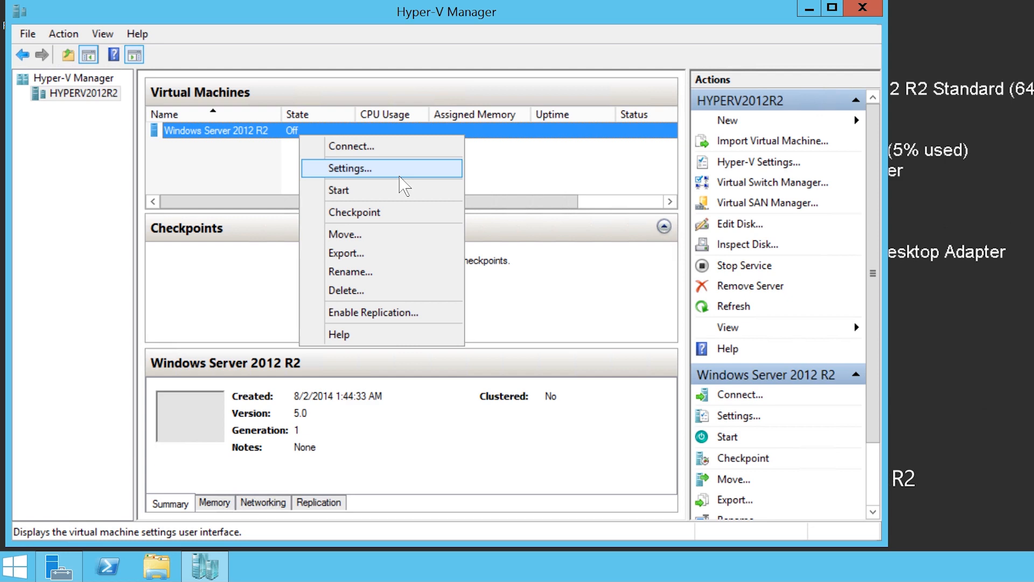
pyautogui.click(400, 173)
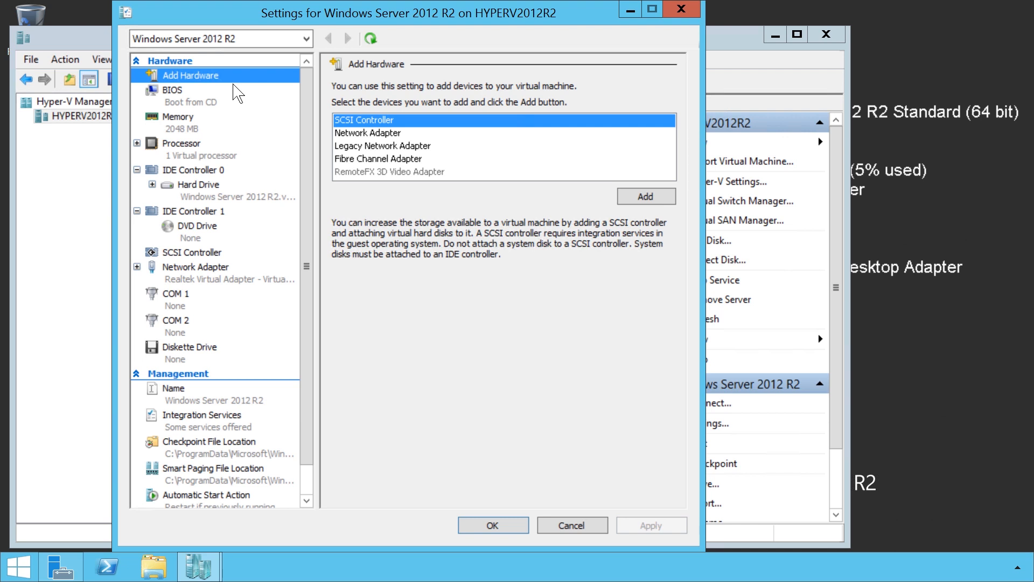
pyautogui.click(349, 131)
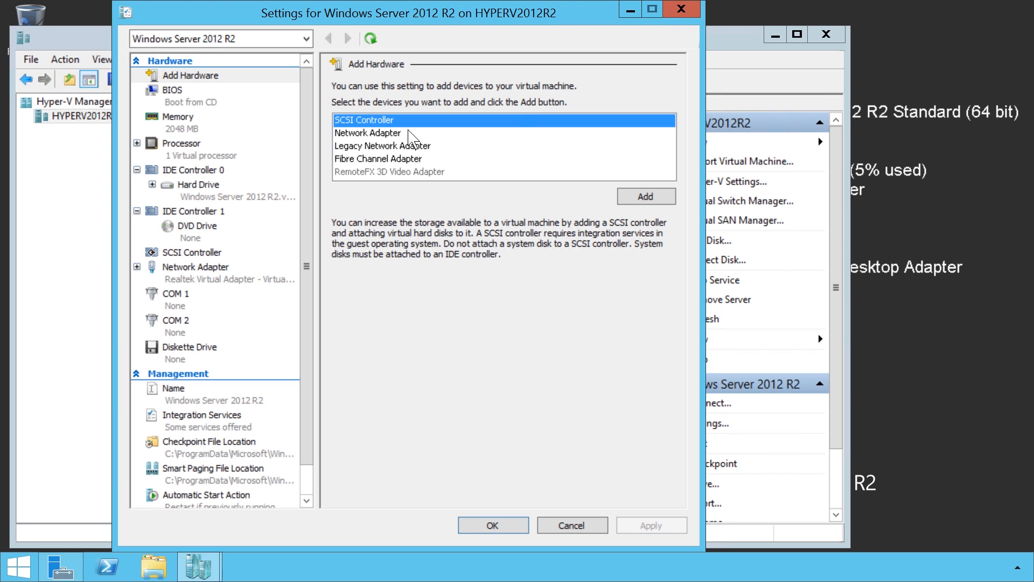
pyautogui.click(358, 135)
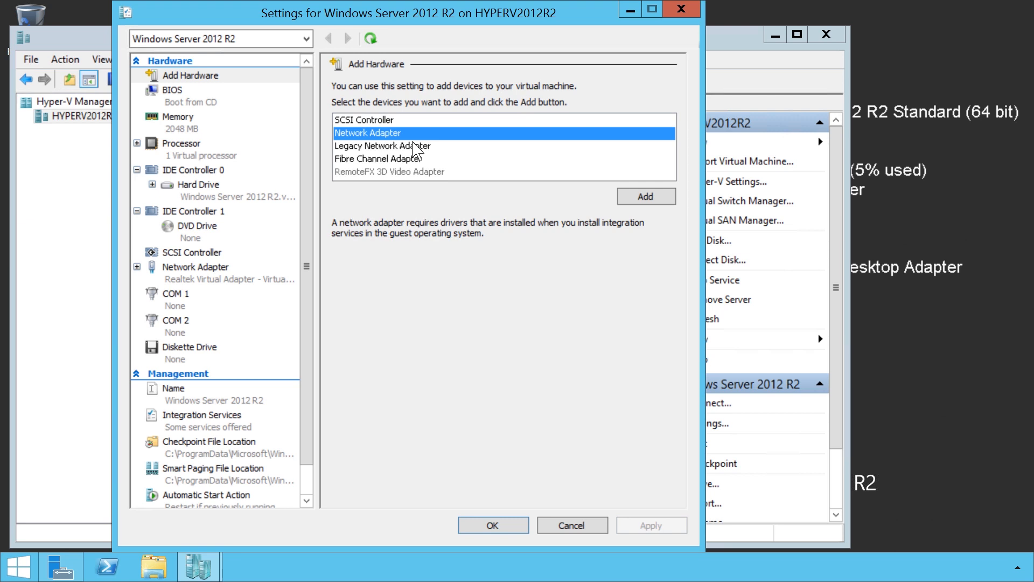
pyautogui.click(347, 150)
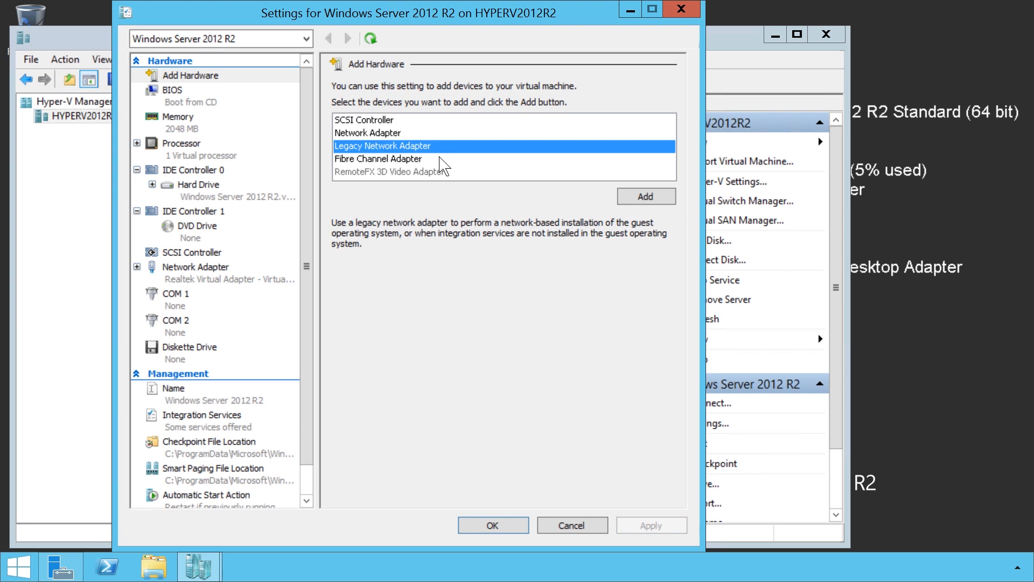
pyautogui.click(351, 161)
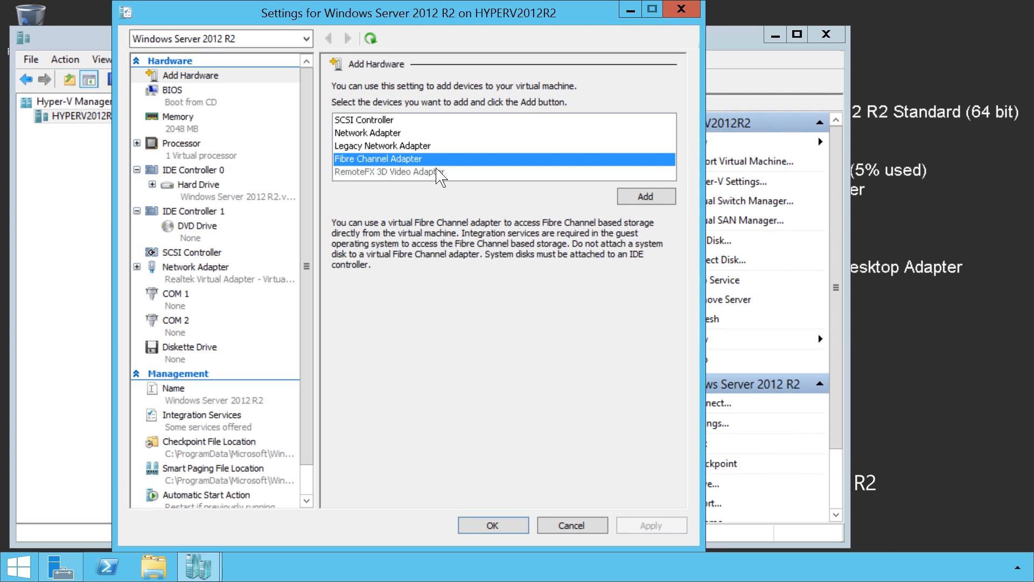
# Examine the virtual machine's BIOS startup order and its memory settings, including the Dynamic Memory options.
pyautogui.click(168, 105)
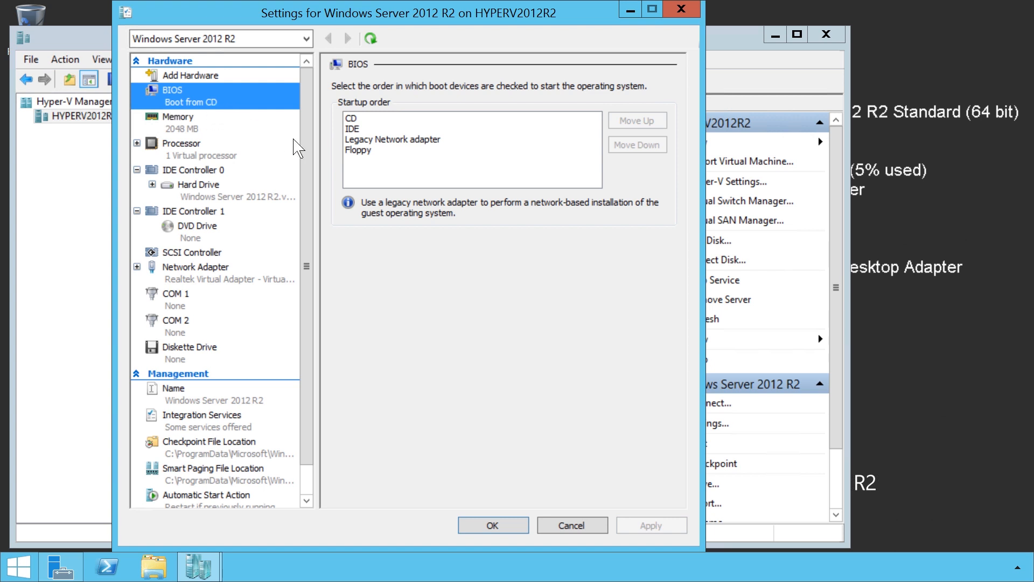
pyautogui.click(362, 143)
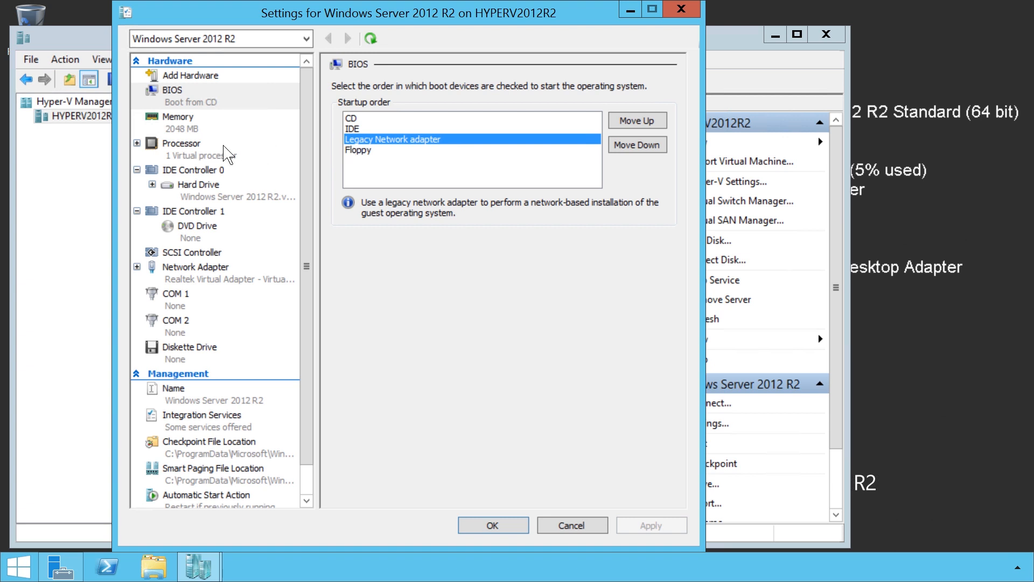
pyautogui.click(208, 129)
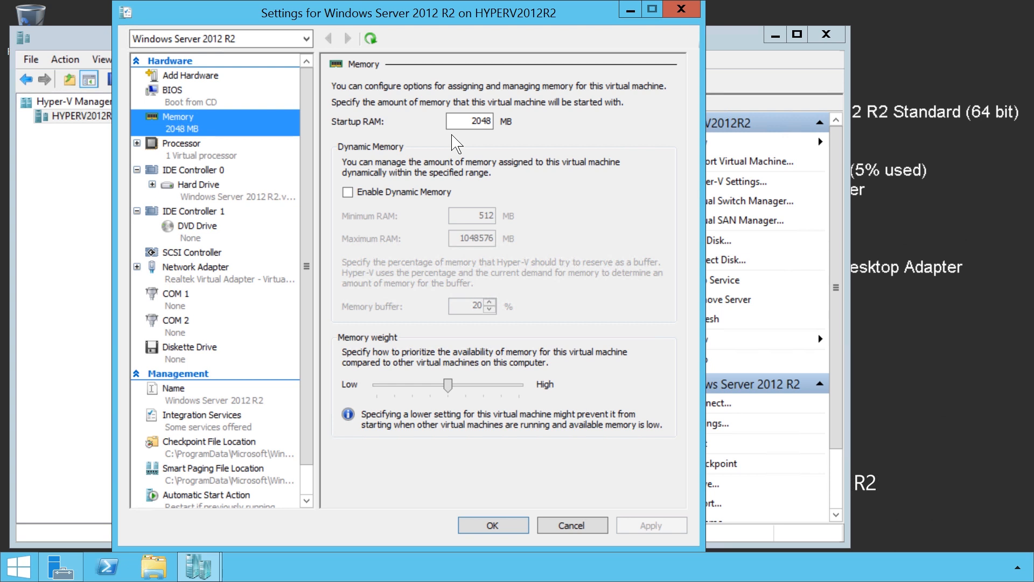
pyautogui.click(351, 198)
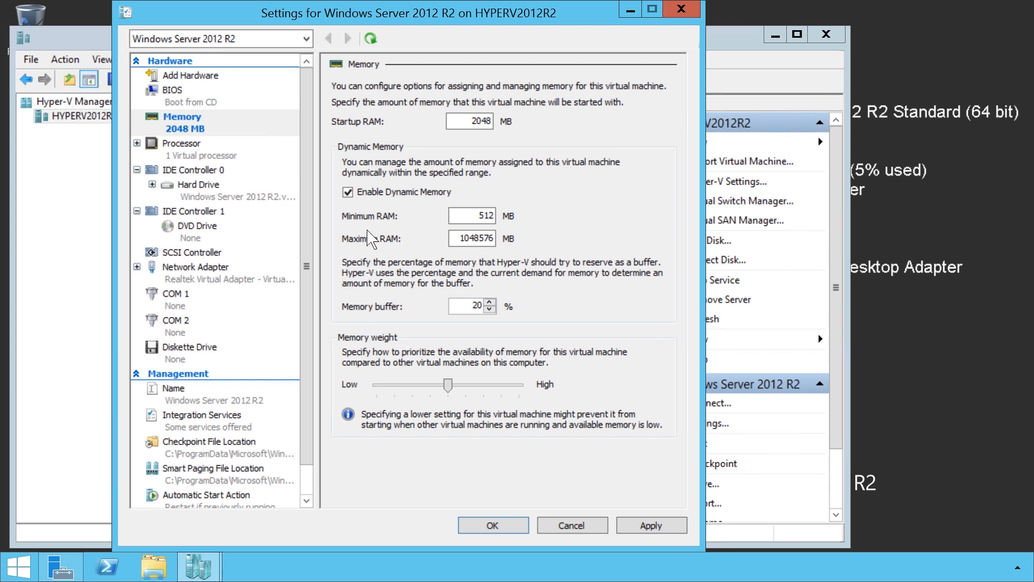
pyautogui.click(357, 194)
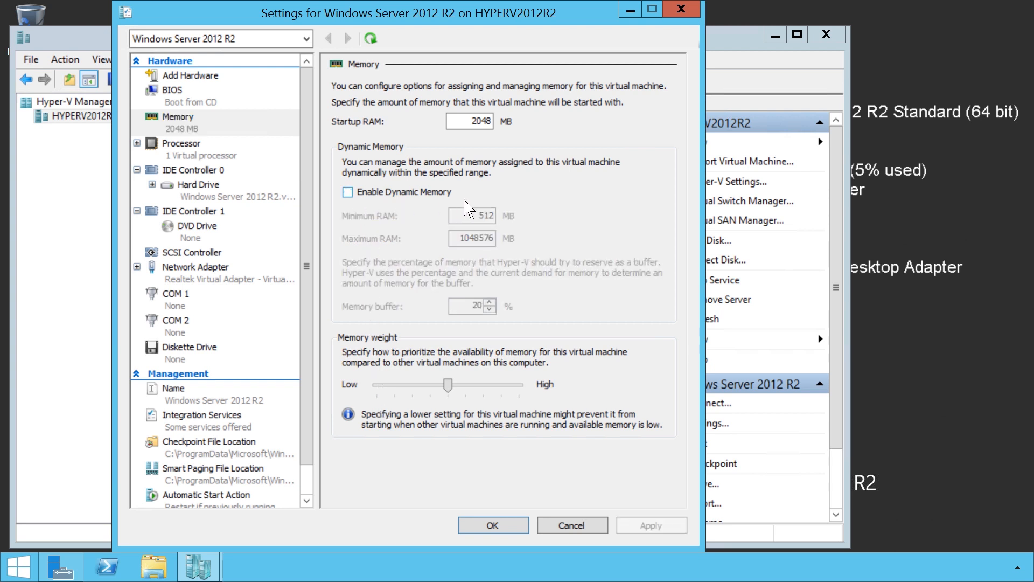
# Examine the processor resource settings and the drive types that can be attached to IDE Controller 0.
pyautogui.click(174, 158)
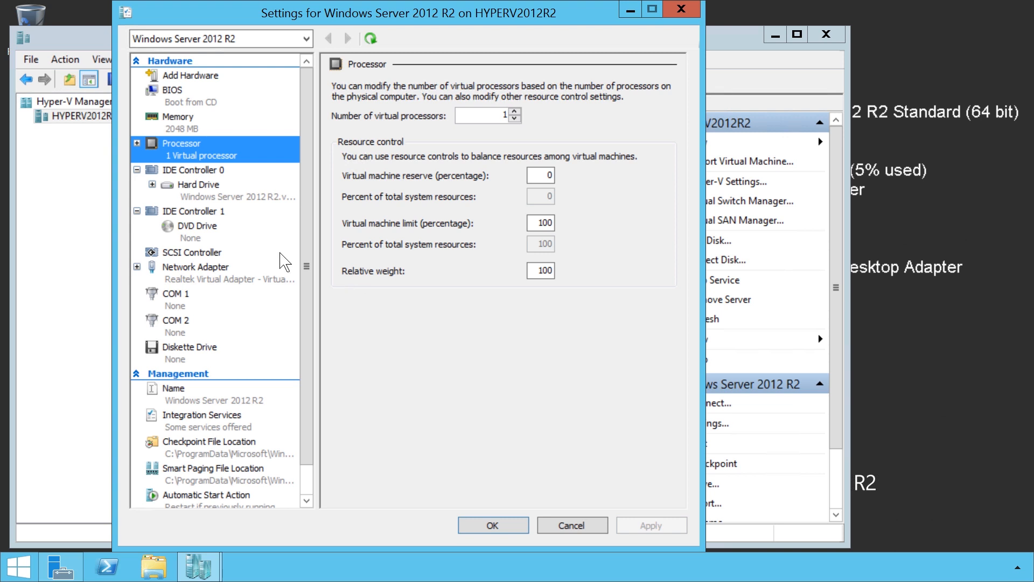
pyautogui.click(197, 176)
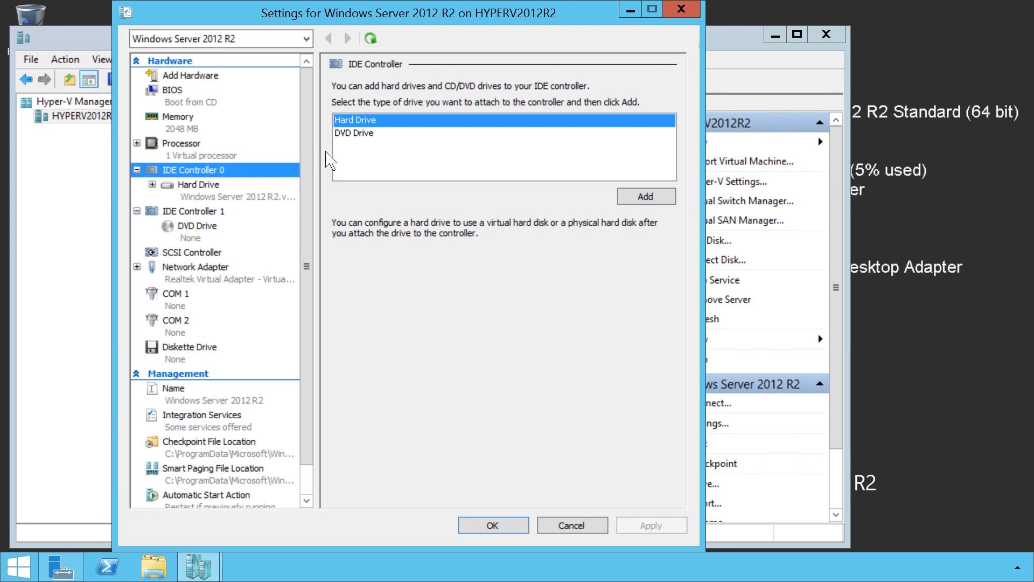
pyautogui.click(361, 127)
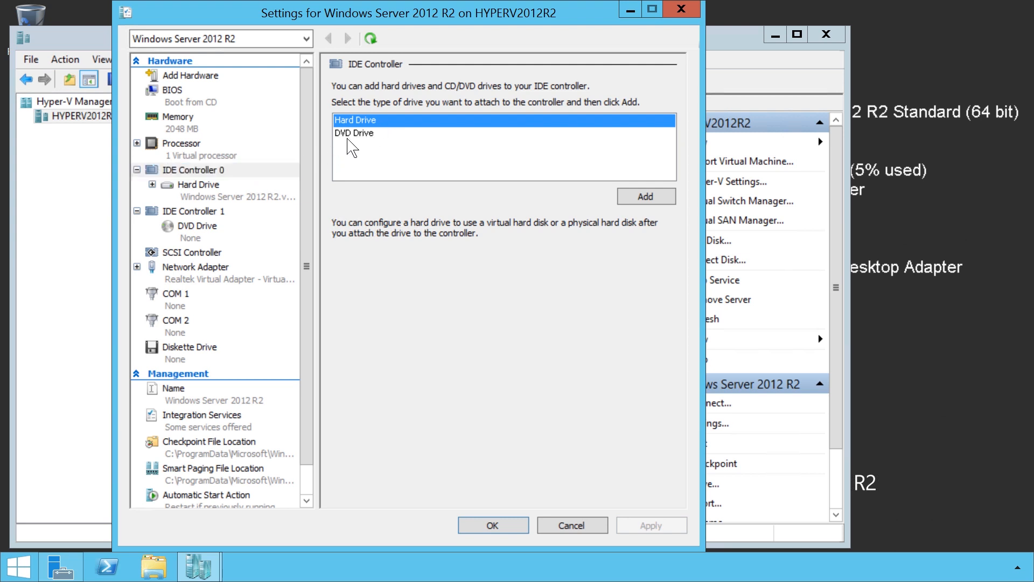
pyautogui.click(357, 136)
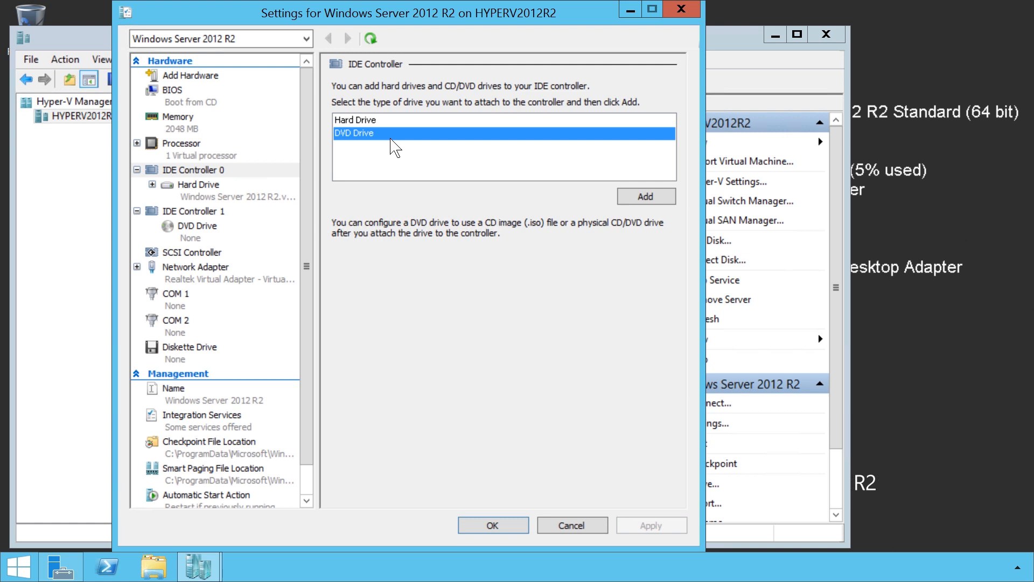
# Examine the controller and location choices for the virtual hard drive attached to IDE Controller 0.
pyautogui.click(201, 197)
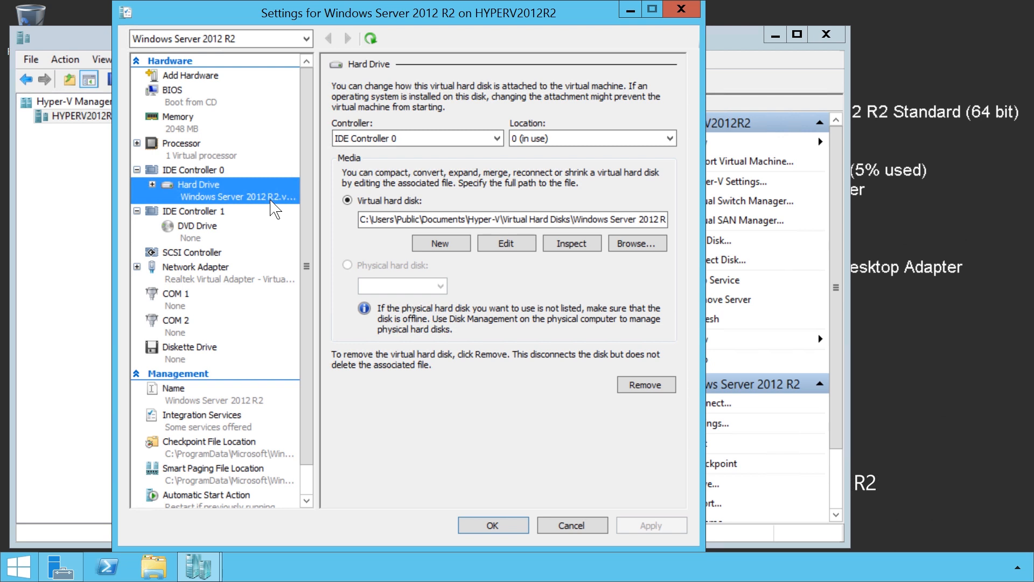
pyautogui.click(499, 139)
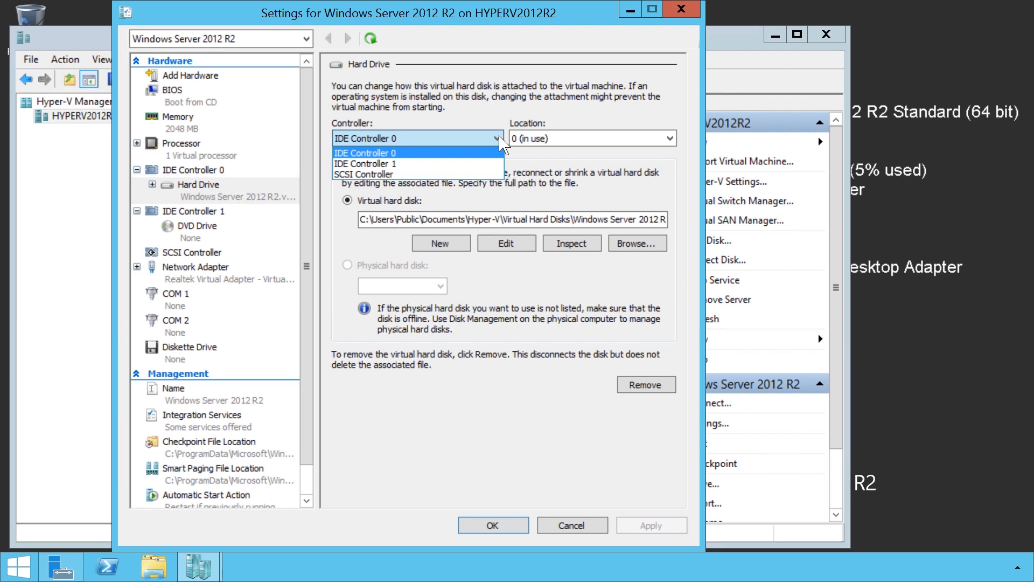
pyautogui.click(673, 142)
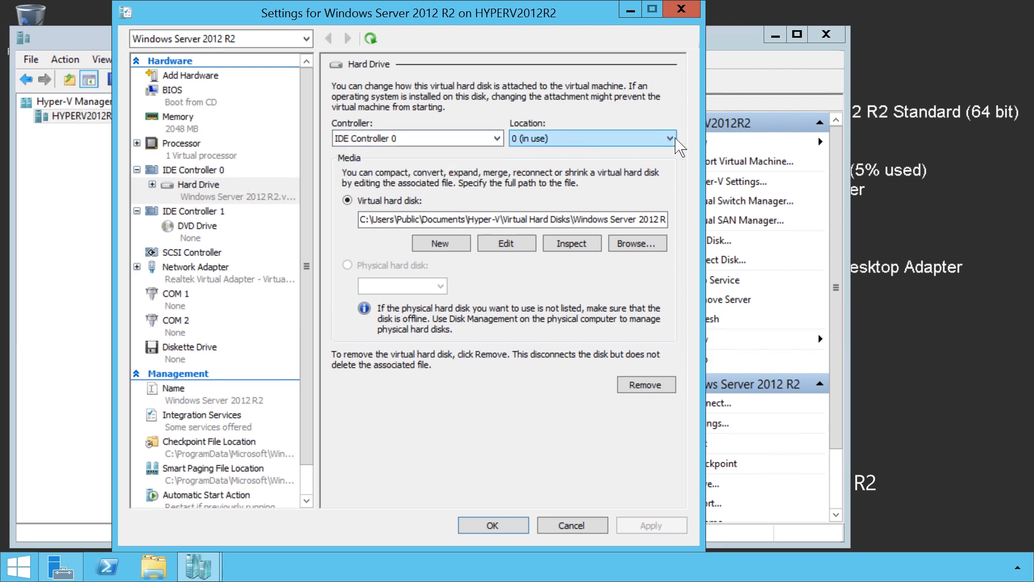
pyautogui.click(676, 139)
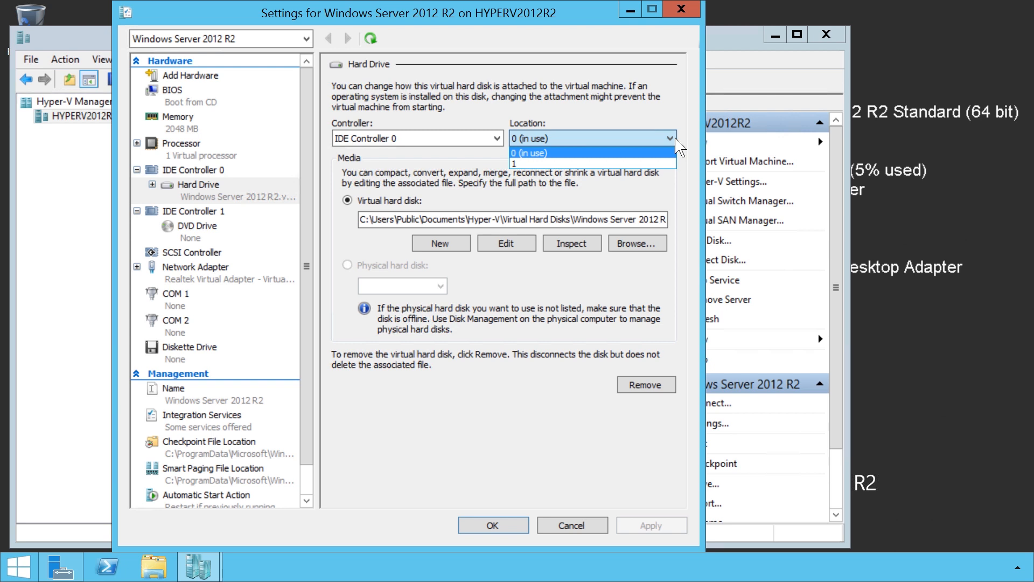
pyautogui.click(368, 247)
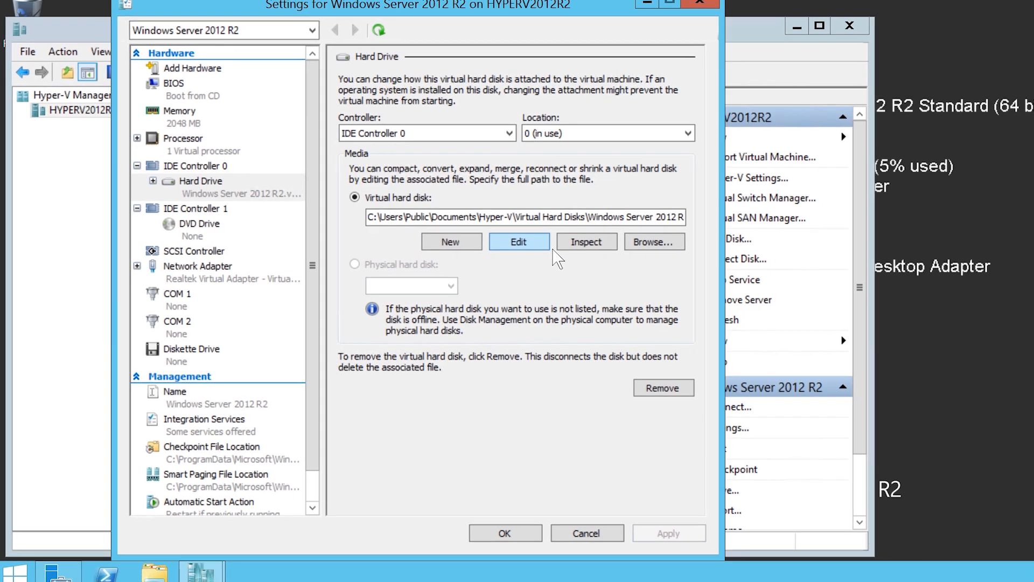
# Examine the edit actions available for the virtual hard disk on IDE Controller 0 and inspect the disk's properties.
pyautogui.click(517, 246)
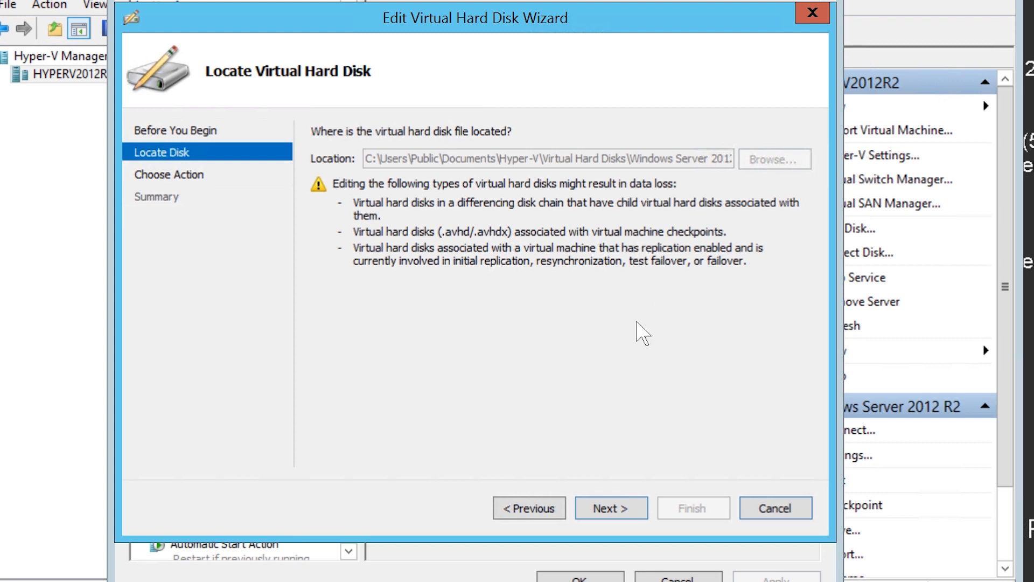
pyautogui.click(638, 511)
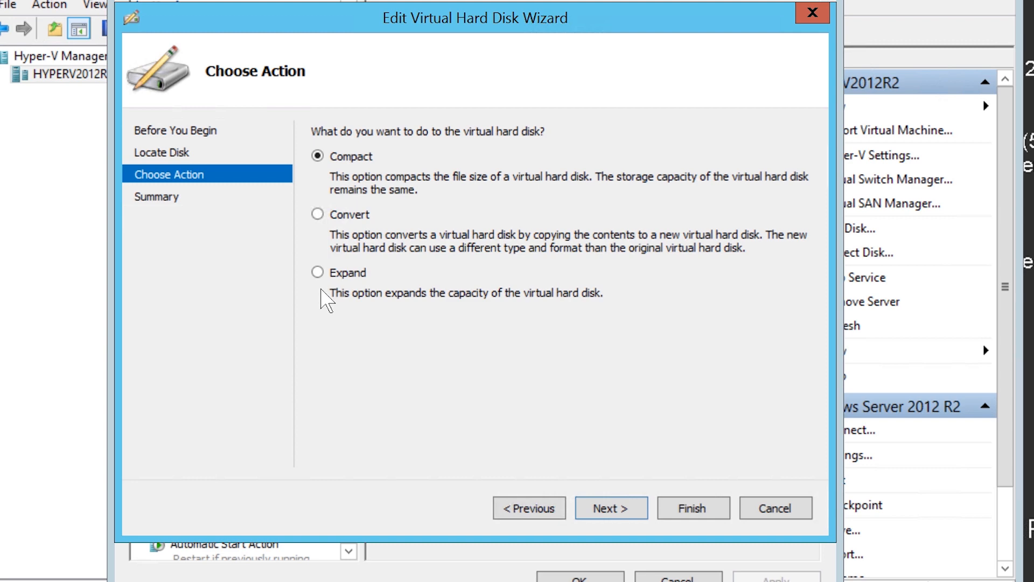
pyautogui.click(790, 512)
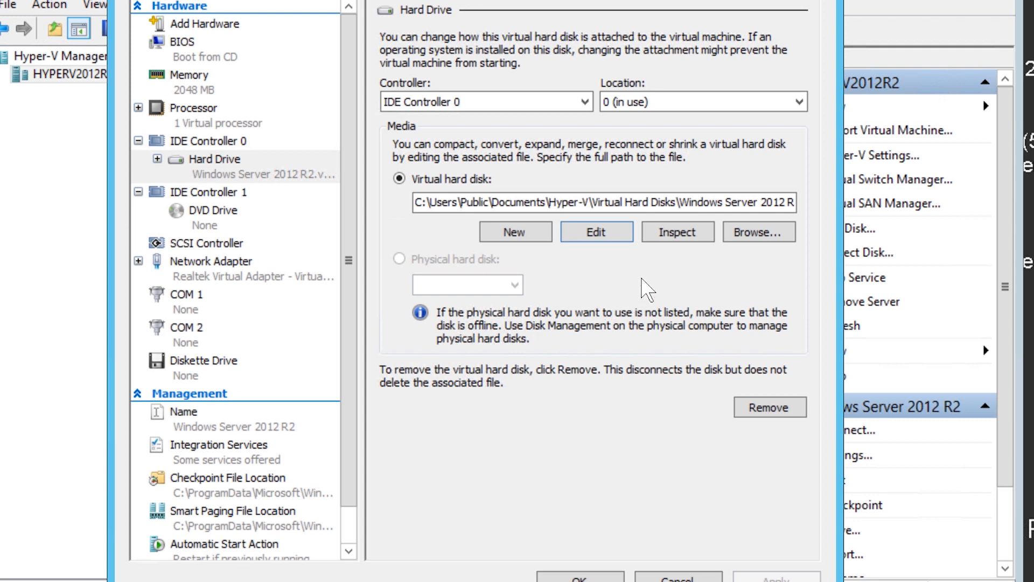
pyautogui.click(714, 241)
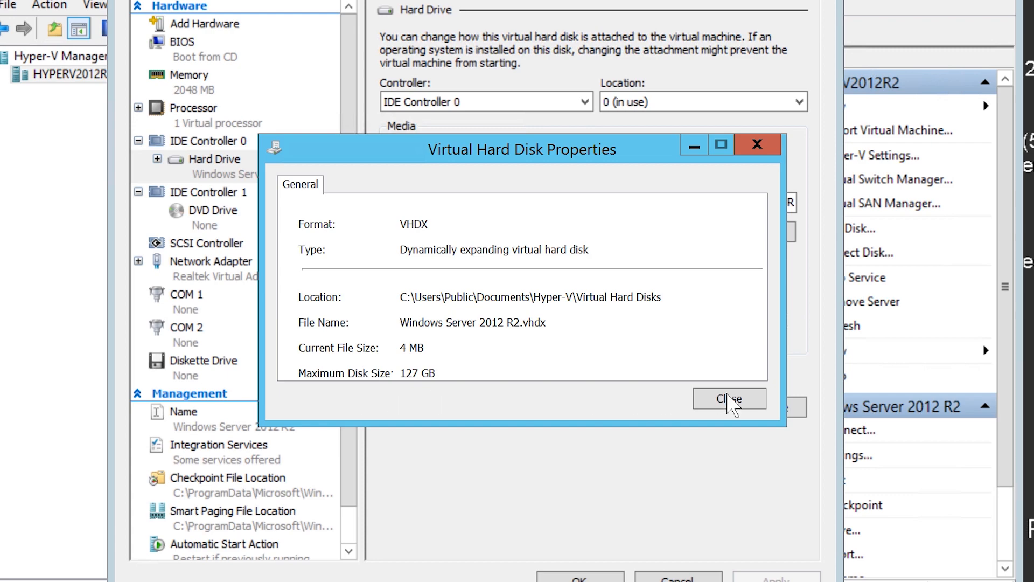
pyautogui.click(752, 403)
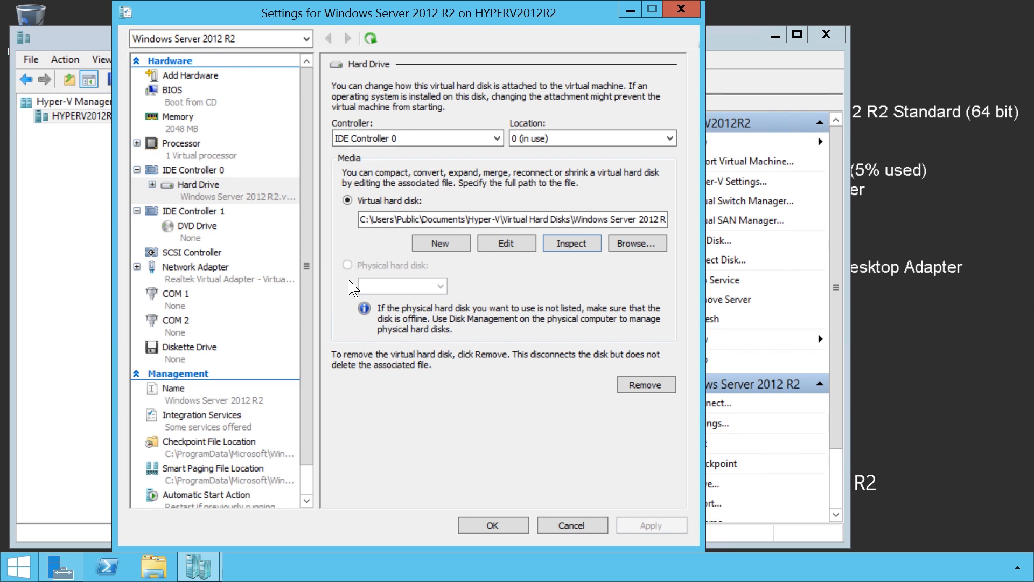
# Attach the image file C:\isos\en_windows_server_2012_r2_x64_dvd_2707946.iso to the DVD drive on IDE Controller 1 and apply the change.
pyautogui.click(194, 236)
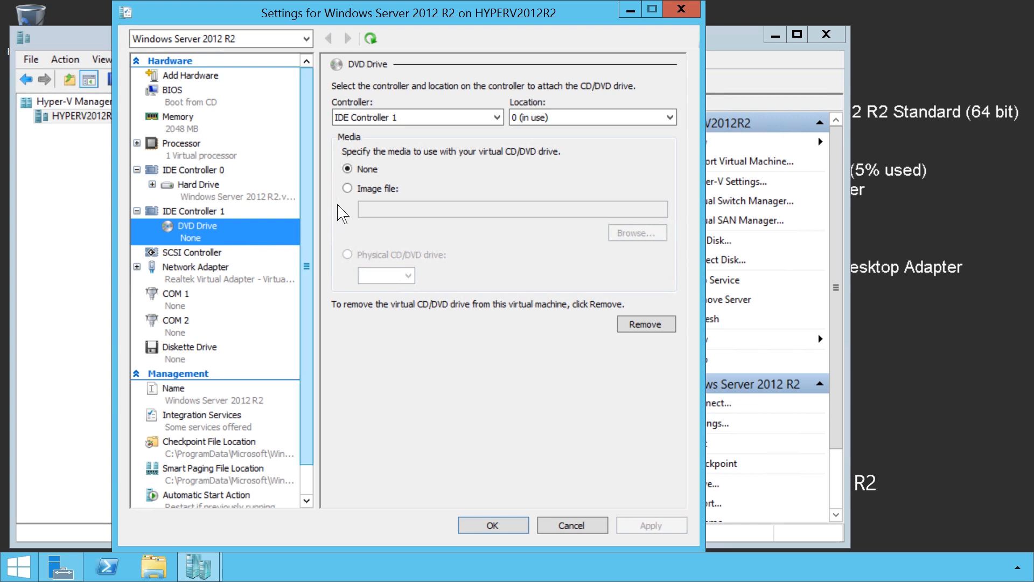
pyautogui.click(357, 189)
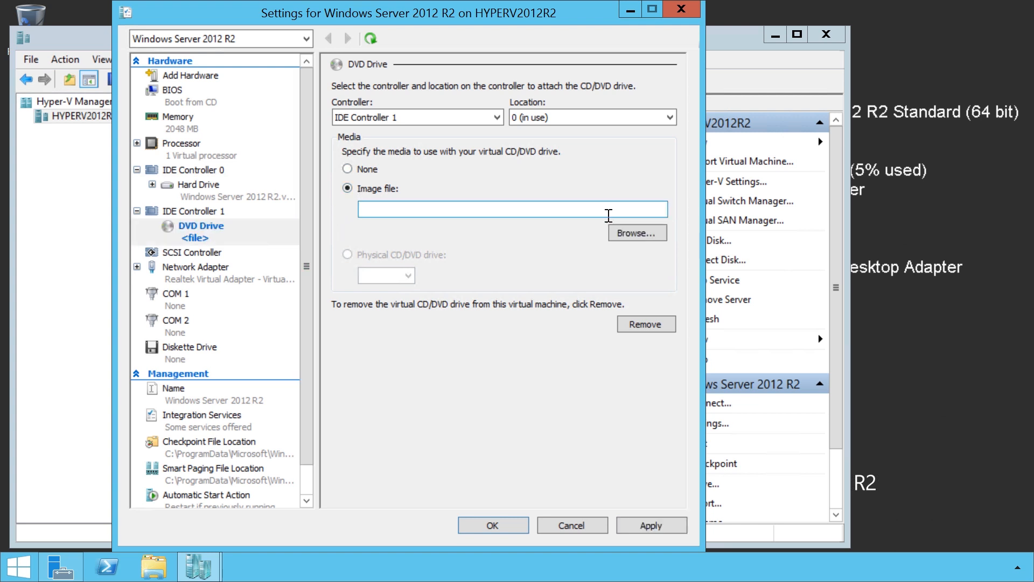
pyautogui.click(664, 241)
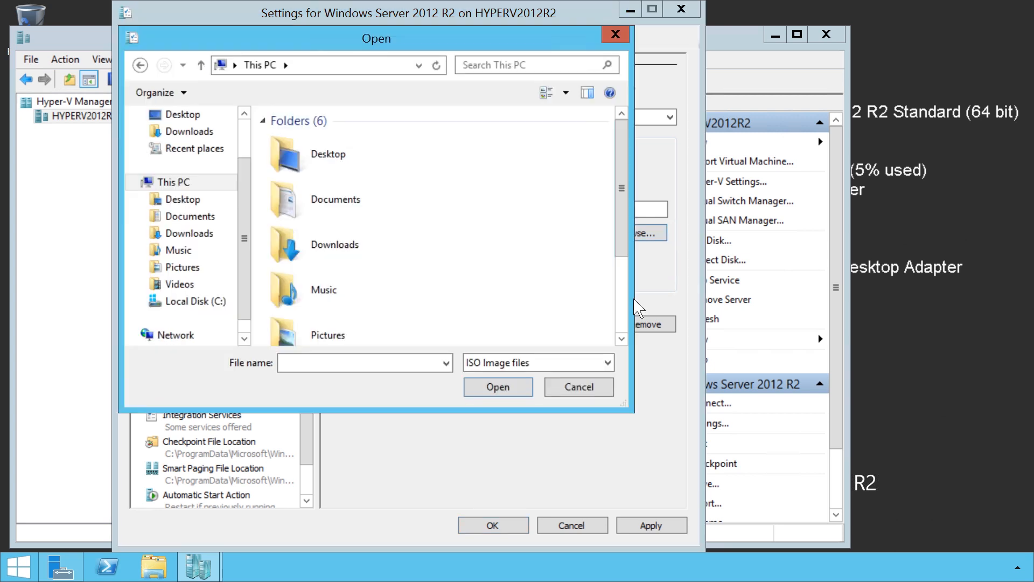
pyautogui.scroll(-3, 624, 331)
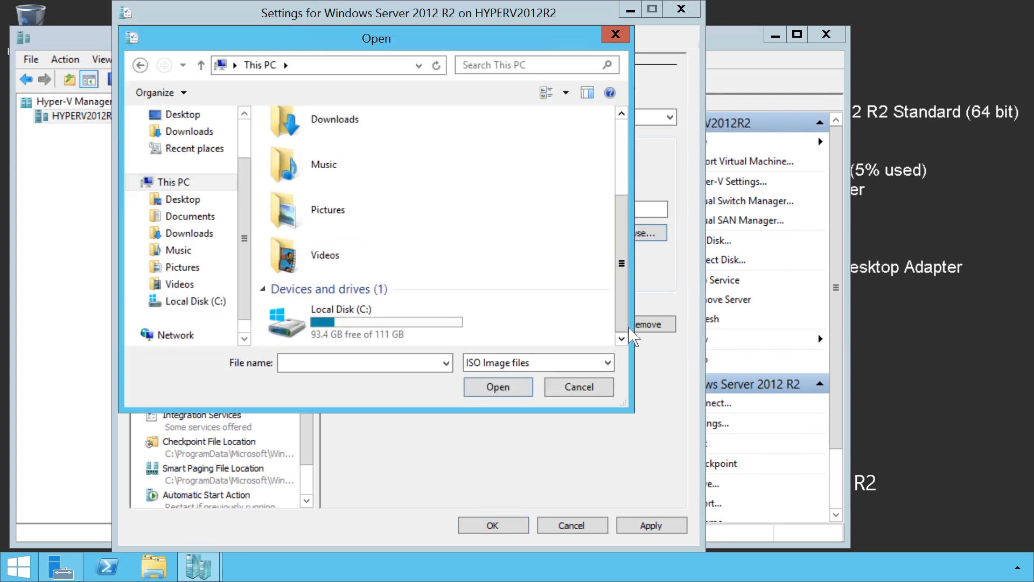
pyautogui.doubleClick(445, 342)
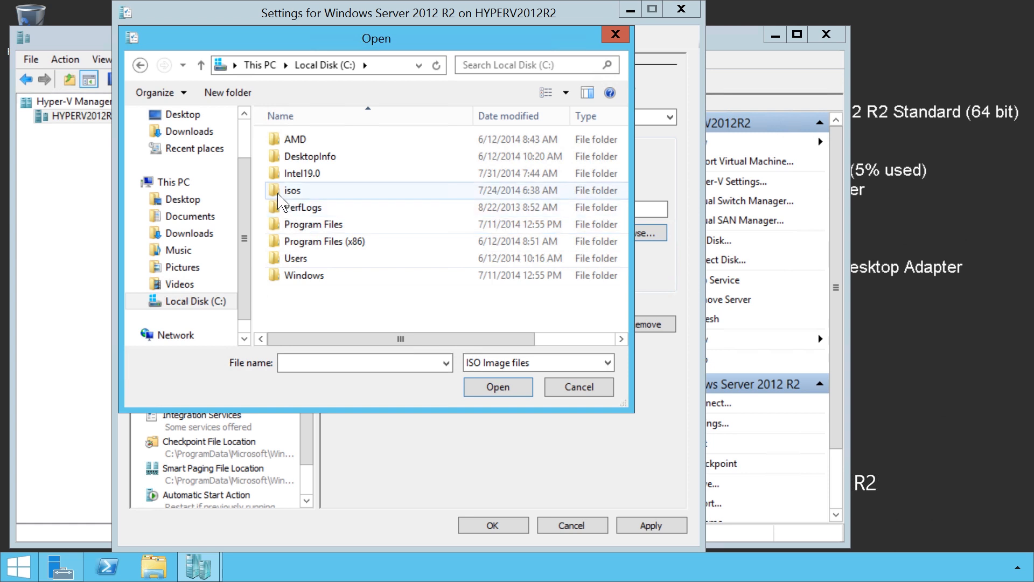
pyautogui.doubleClick(327, 194)
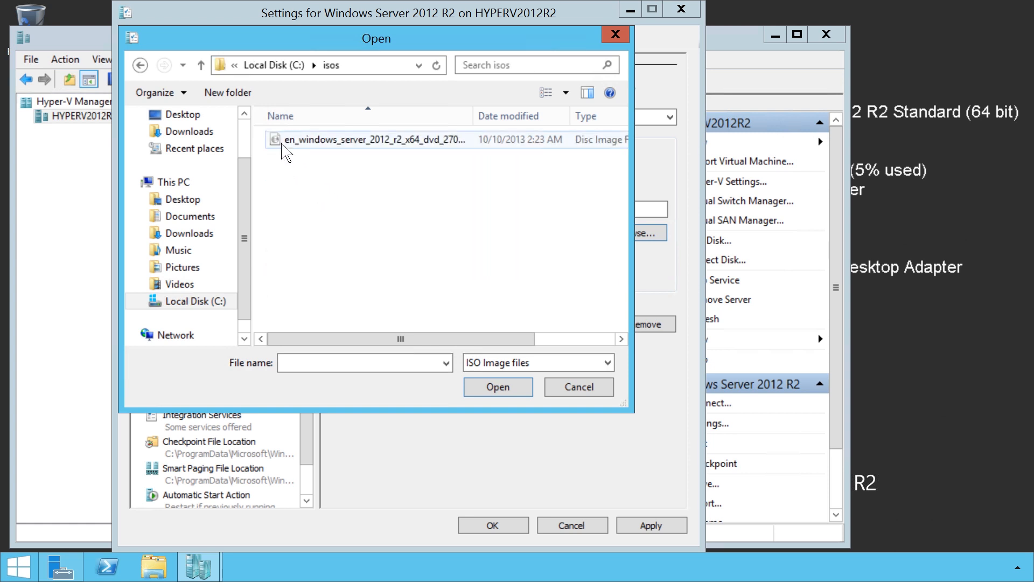
pyautogui.click(445, 143)
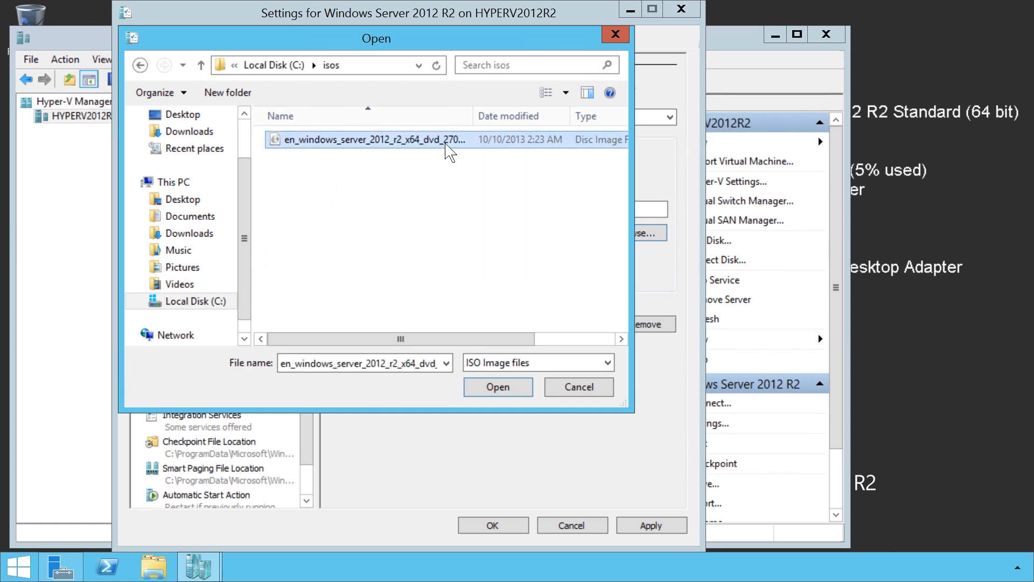
pyautogui.click(533, 388)
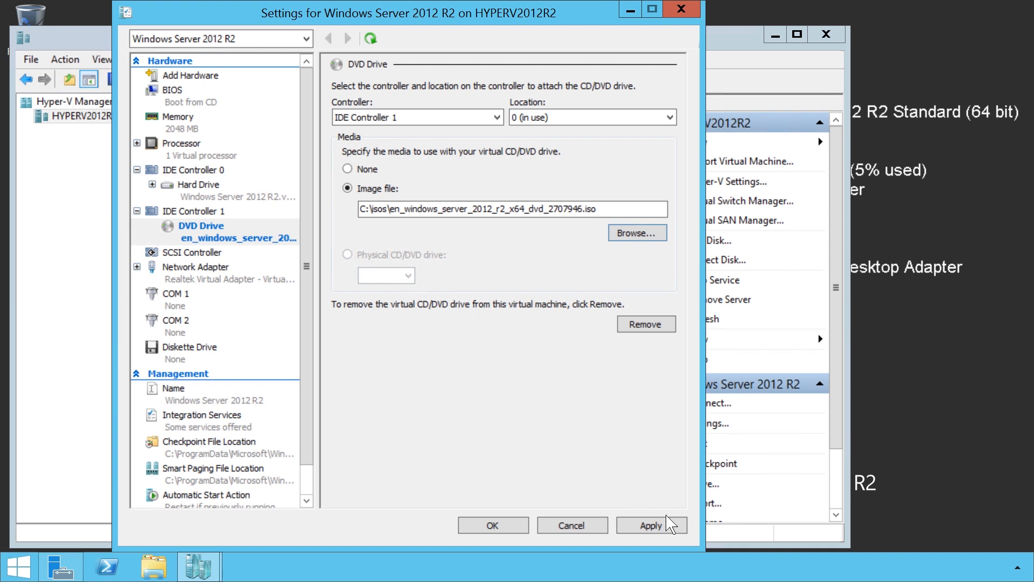
pyautogui.click(680, 529)
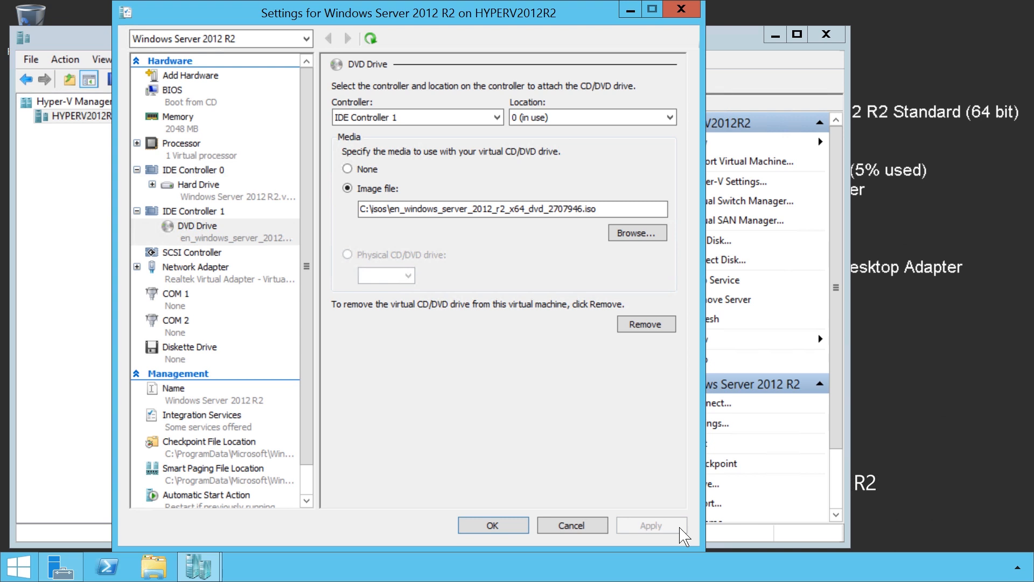
# Try adding a hard drive with a new virtual hard disk to the SCSI controller, and remove that drive.
pyautogui.click(169, 256)
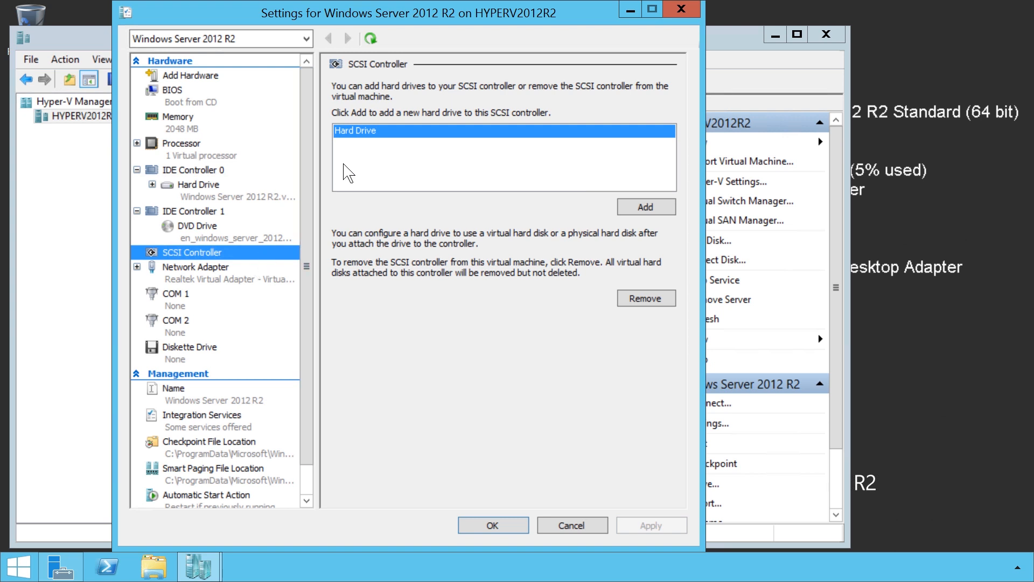
pyautogui.click(349, 141)
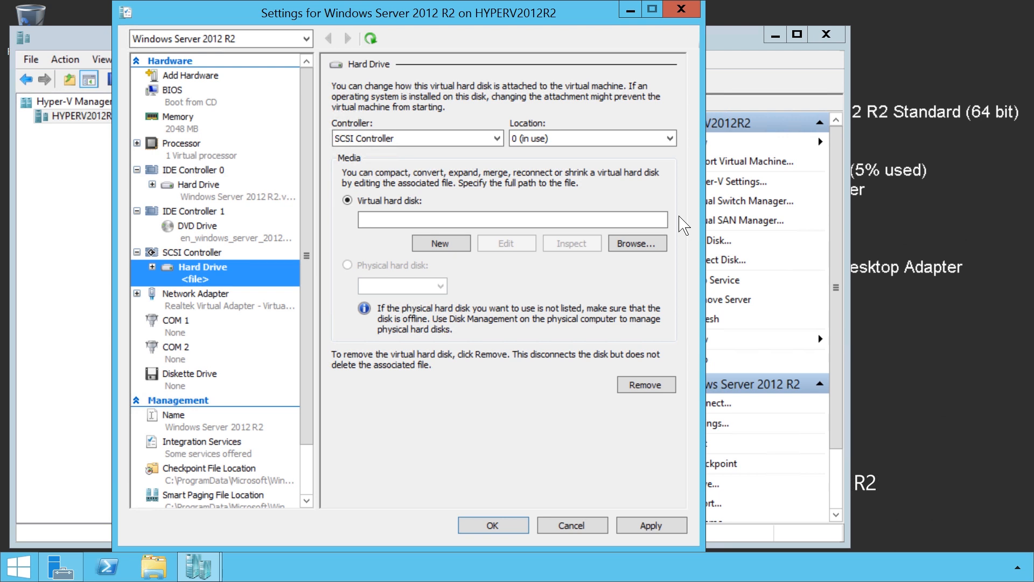
pyautogui.click(465, 250)
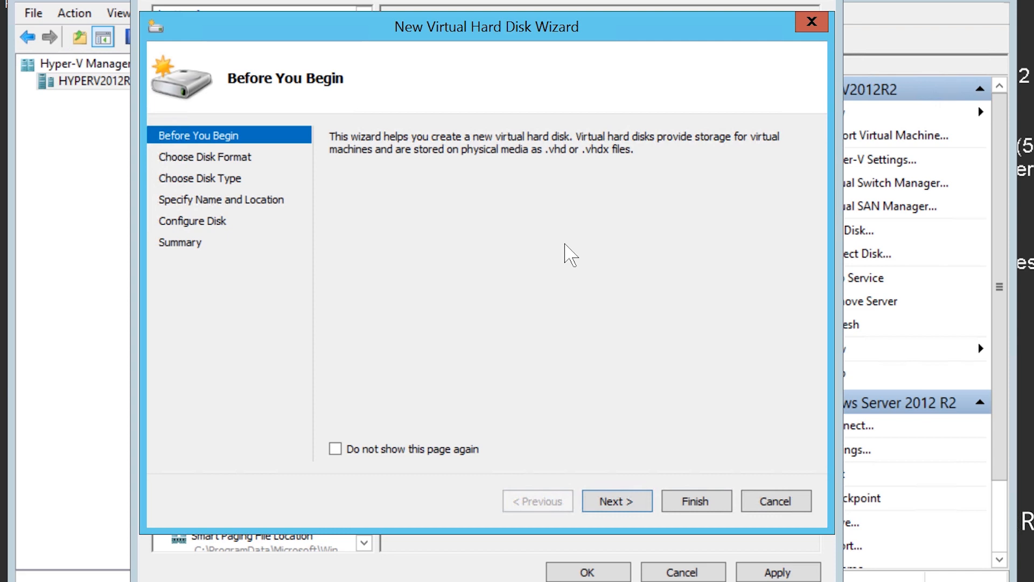
pyautogui.click(804, 507)
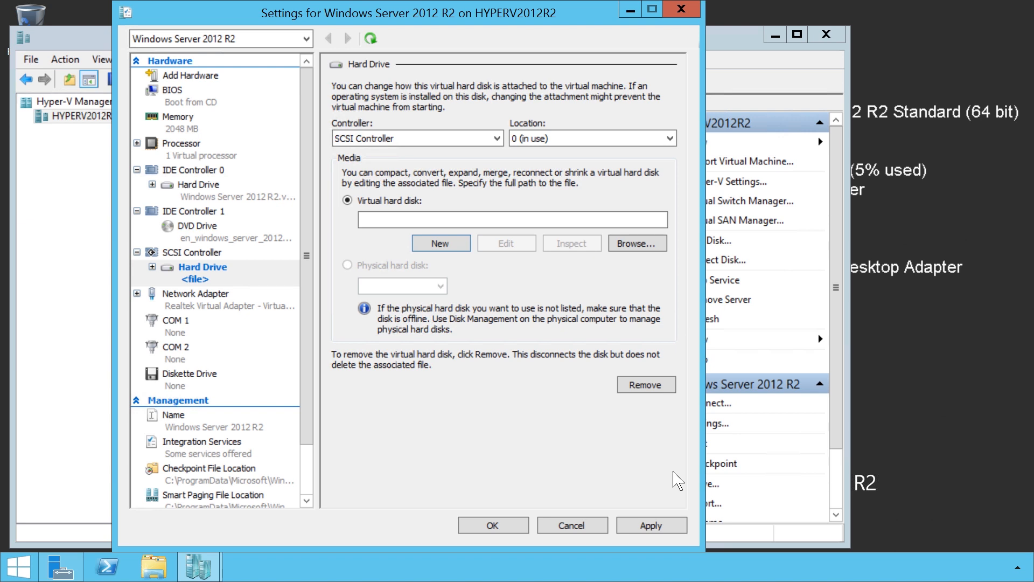
pyautogui.click(662, 390)
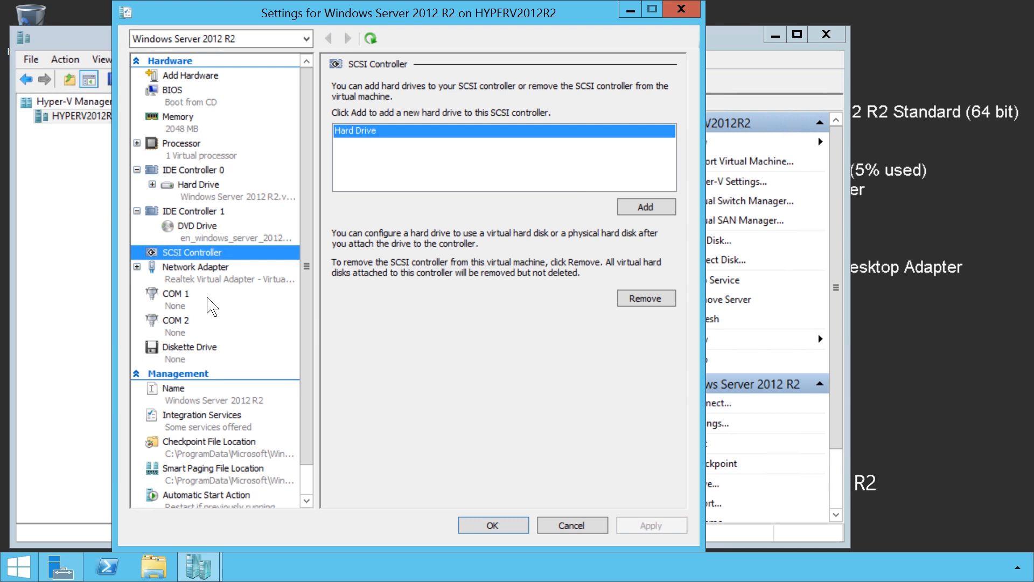
# Enable virtual LAN identification with VLAN ID 2 on the network adapter, and examine its virtual switch and bandwidth management options.
pyautogui.click(180, 281)
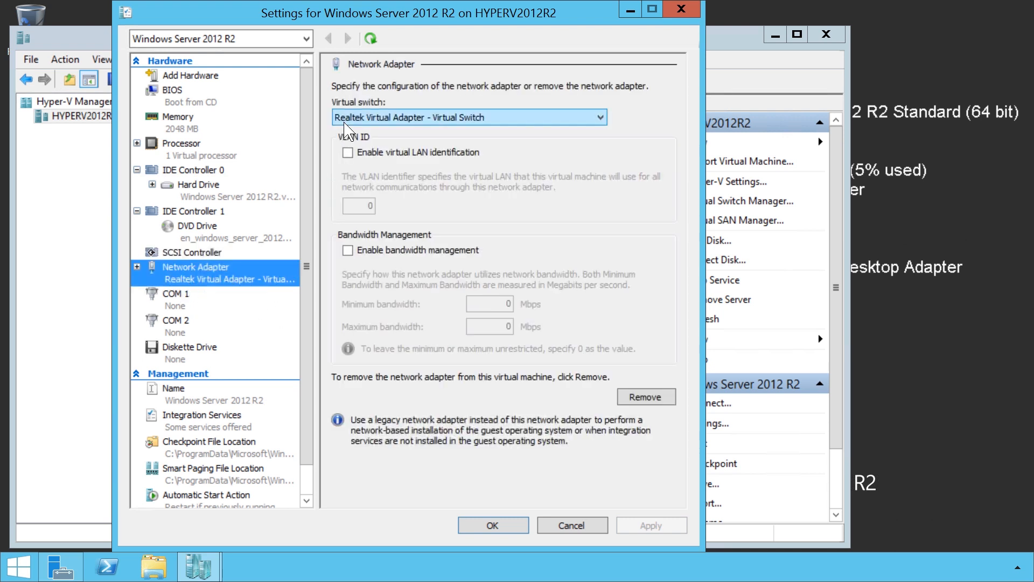
pyautogui.click(605, 122)
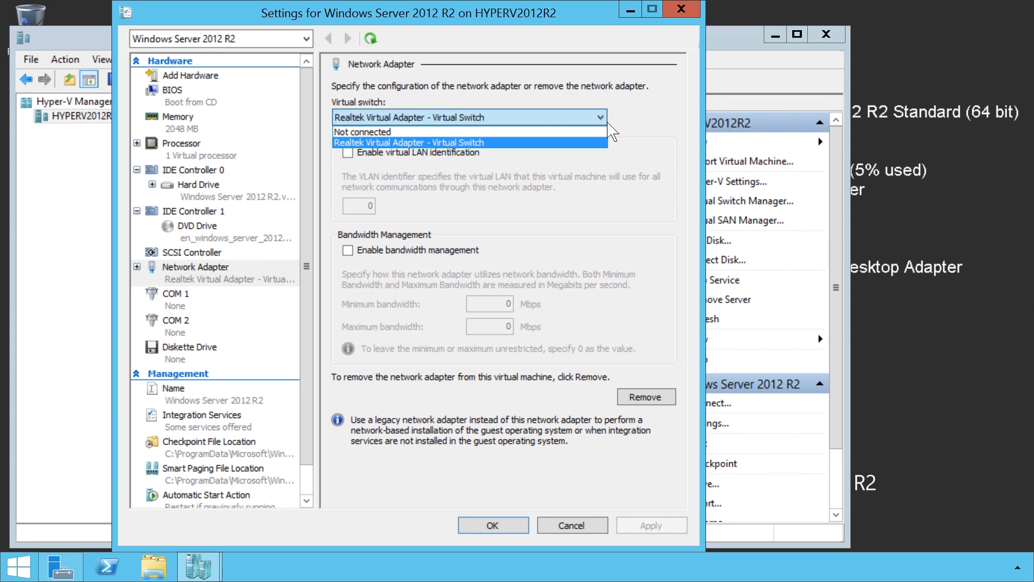
pyautogui.click(608, 124)
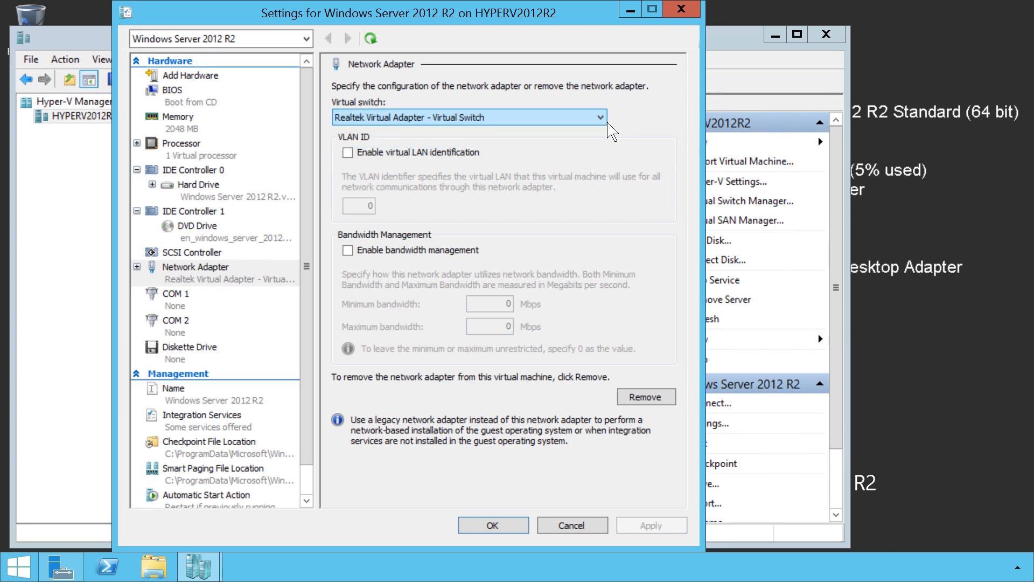
pyautogui.click(351, 154)
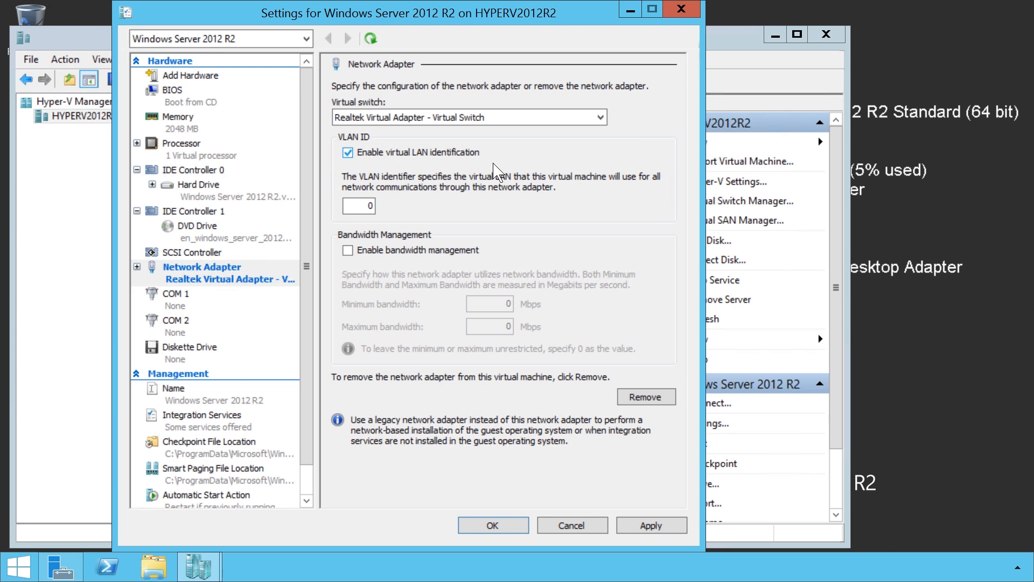
pyautogui.doubleClick(368, 207)
pyautogui.write('2')
pyautogui.click(349, 251)
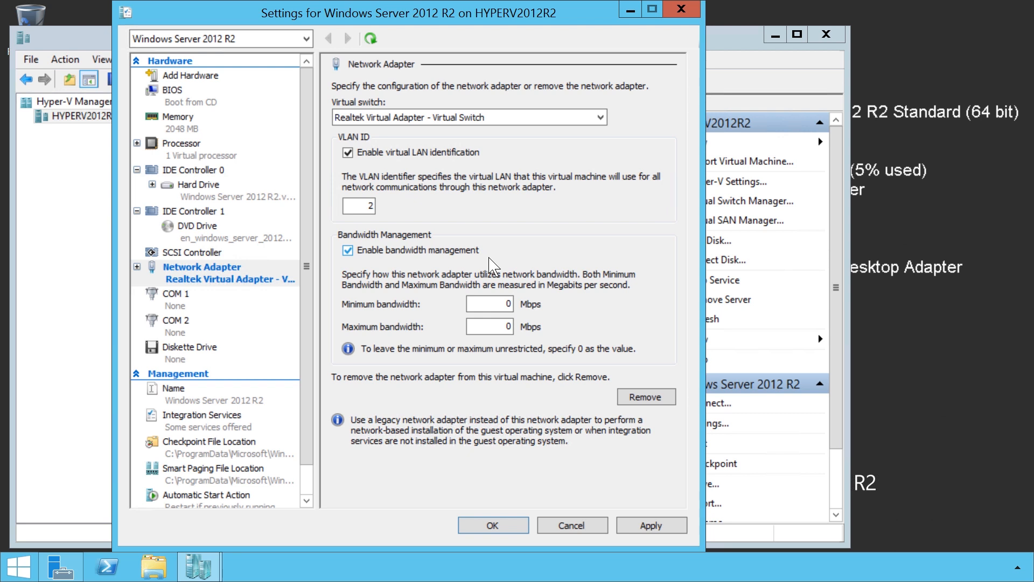
pyautogui.click(349, 253)
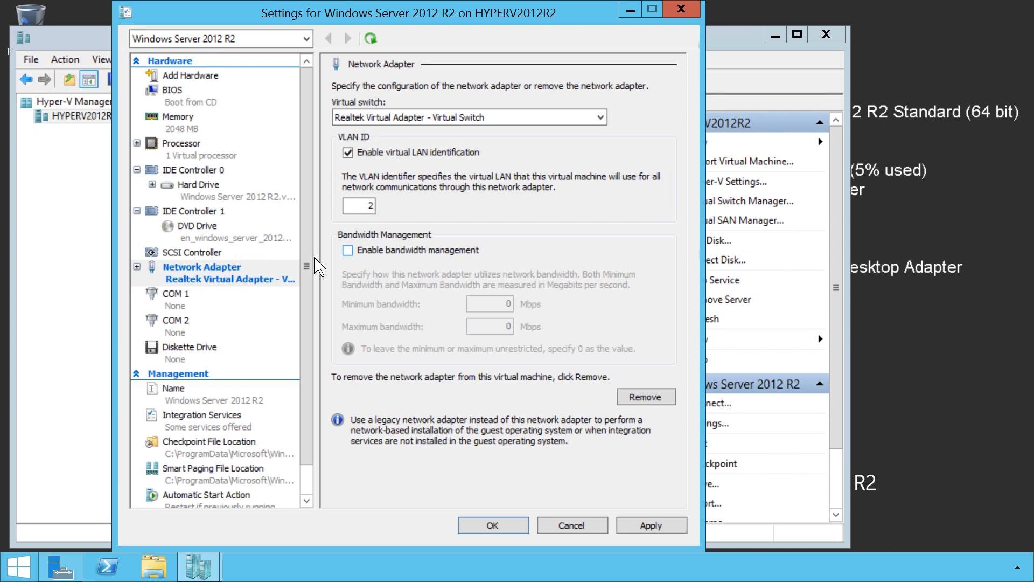
# Examine the COM 1, diskette drive, name, Integration Services, checkpoint file location and Smart Paging file location settings.
pyautogui.click(172, 304)
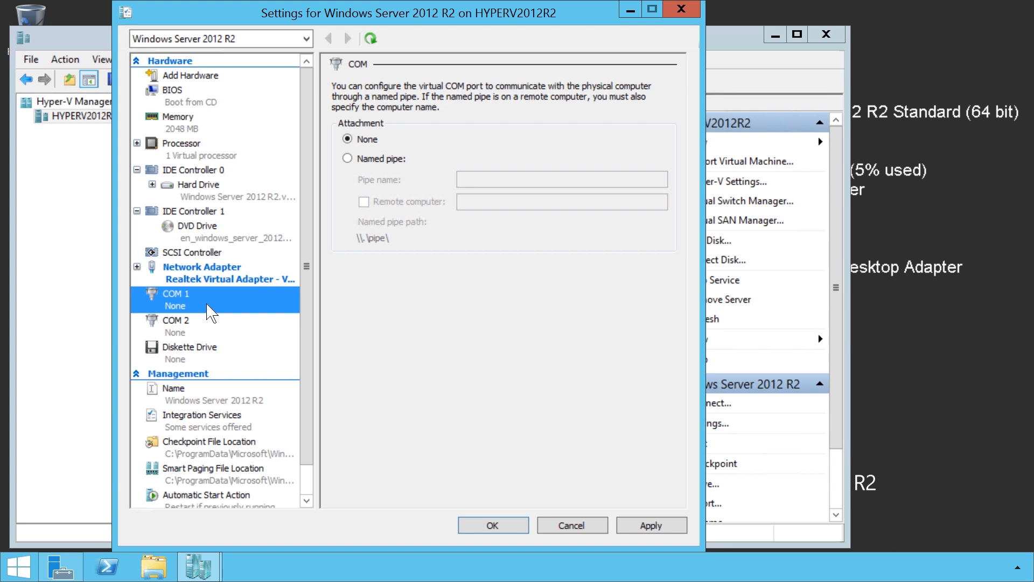
pyautogui.click(198, 363)
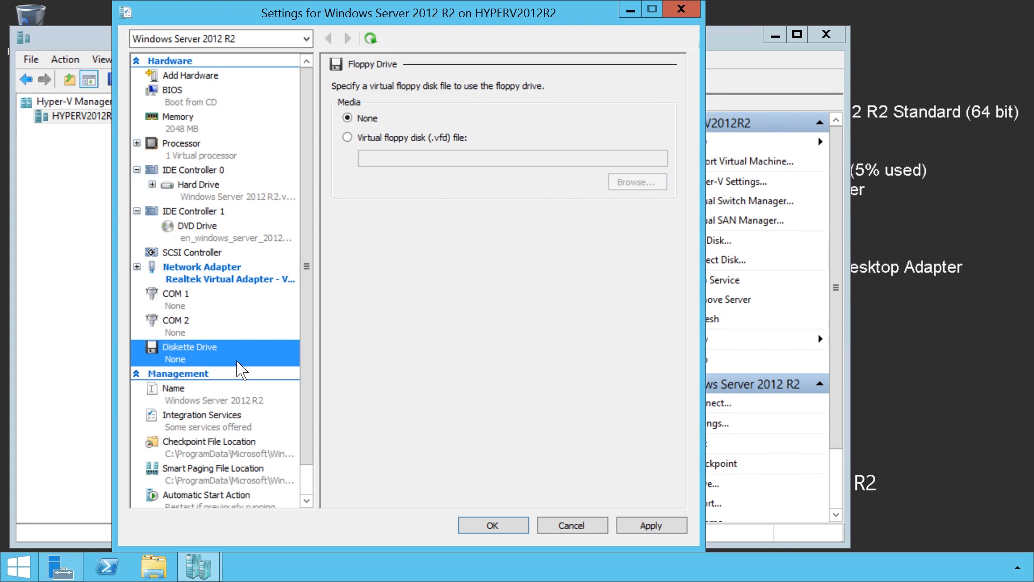
pyautogui.click(174, 403)
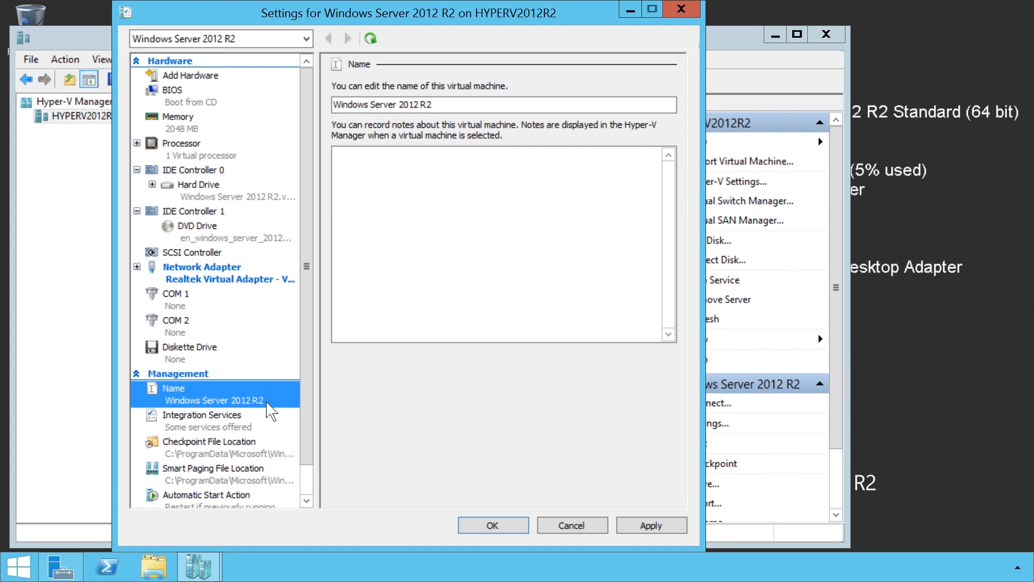
pyautogui.click(168, 431)
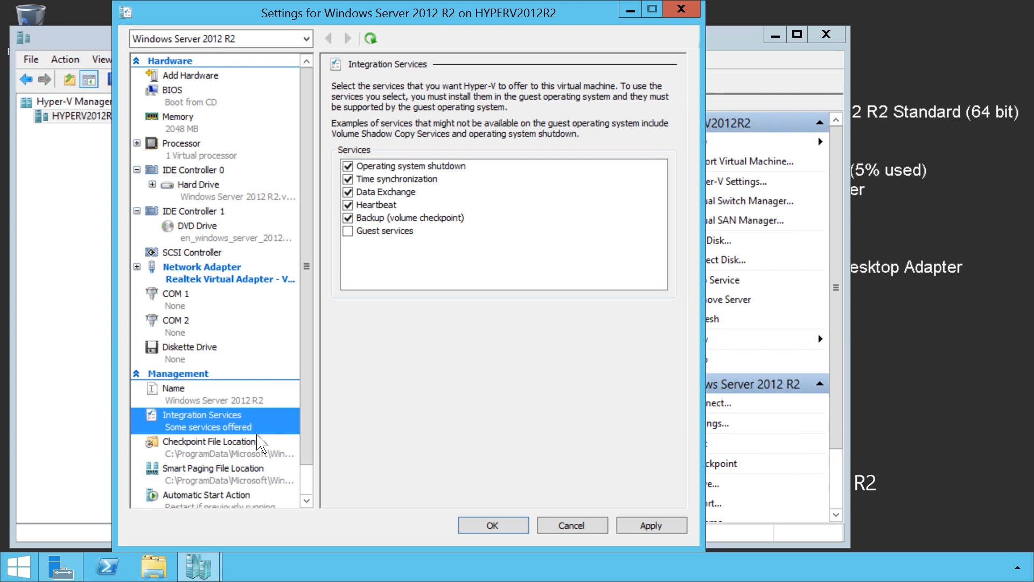
pyautogui.click(184, 459)
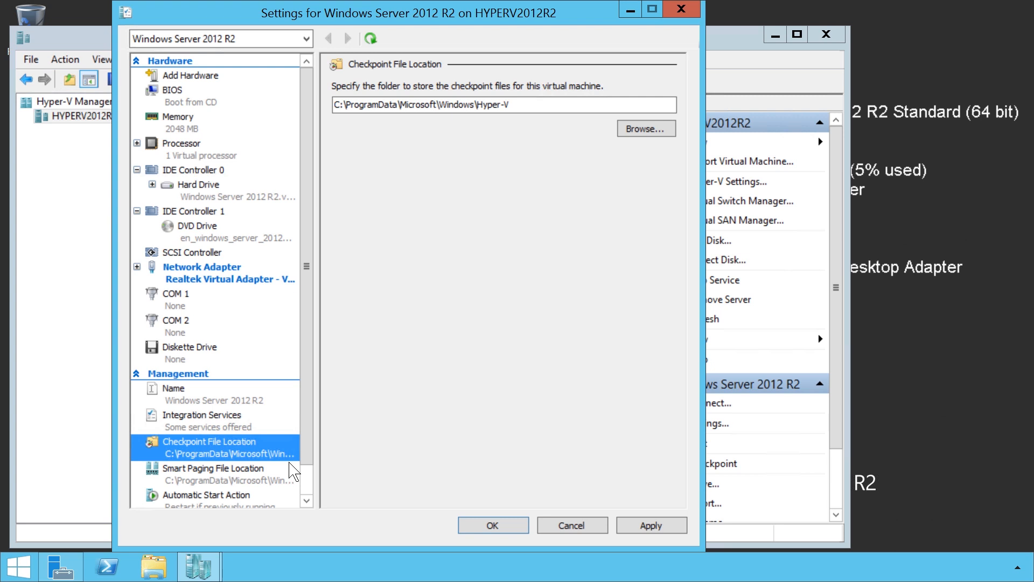
pyautogui.click(190, 484)
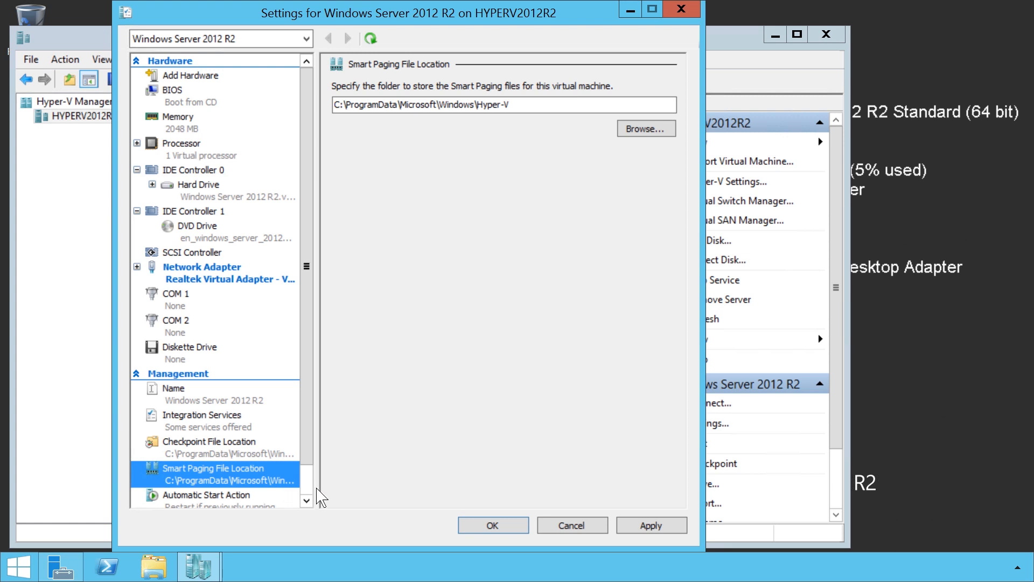
# Set the automatic startup delay to 30 seconds, and save the settings after reviewing the Automatic Stop Action options.
pyautogui.scroll(-1, 321, 499)
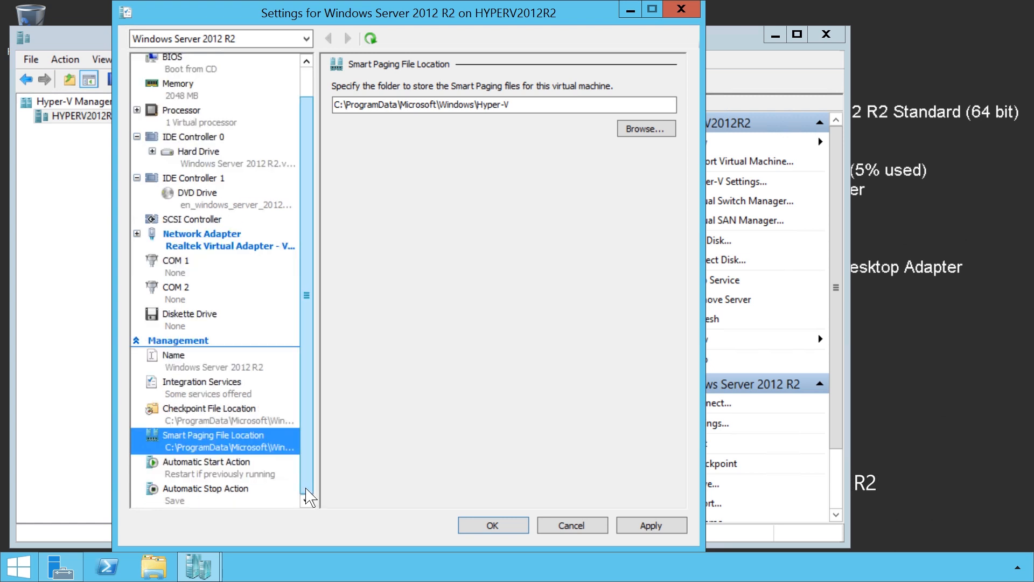
pyautogui.click(215, 474)
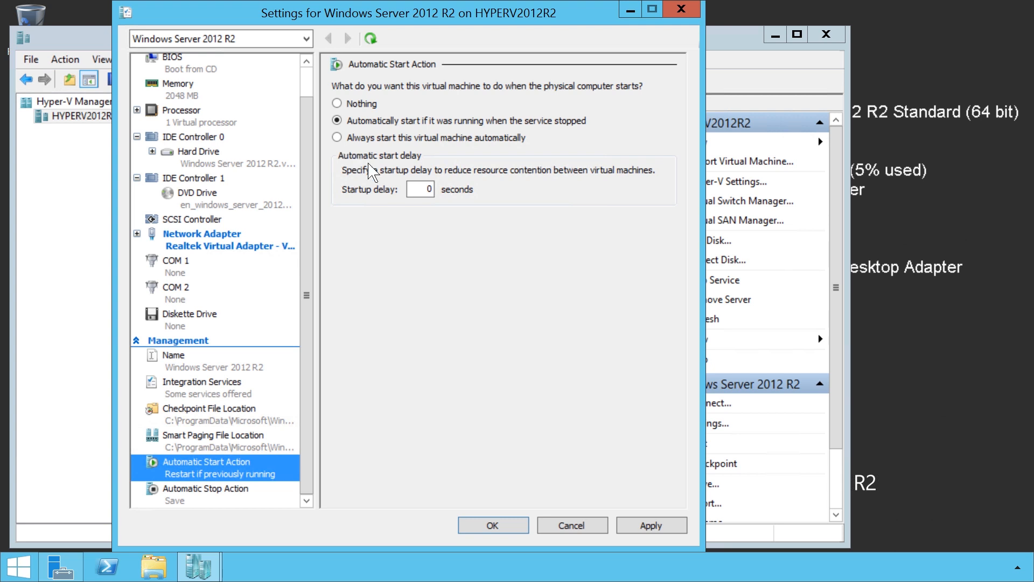
pyautogui.doubleClick(425, 193)
pyautogui.write('30')
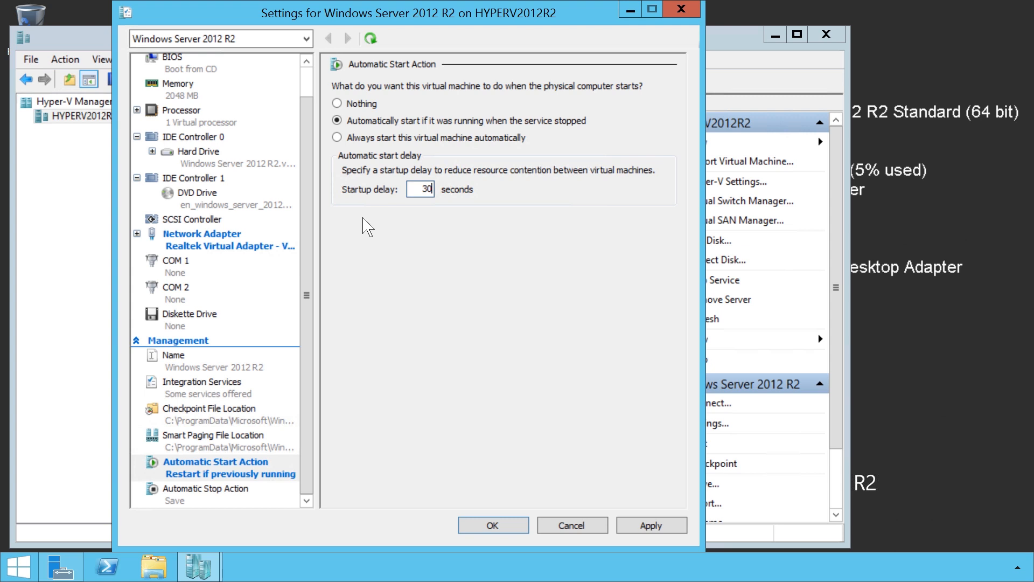
pyautogui.click(175, 498)
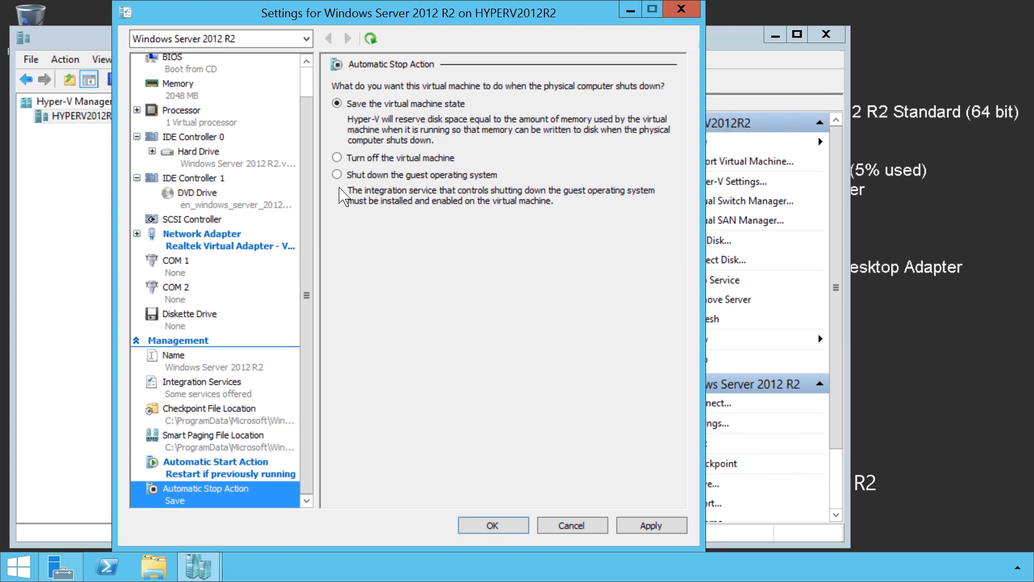
pyautogui.click(491, 525)
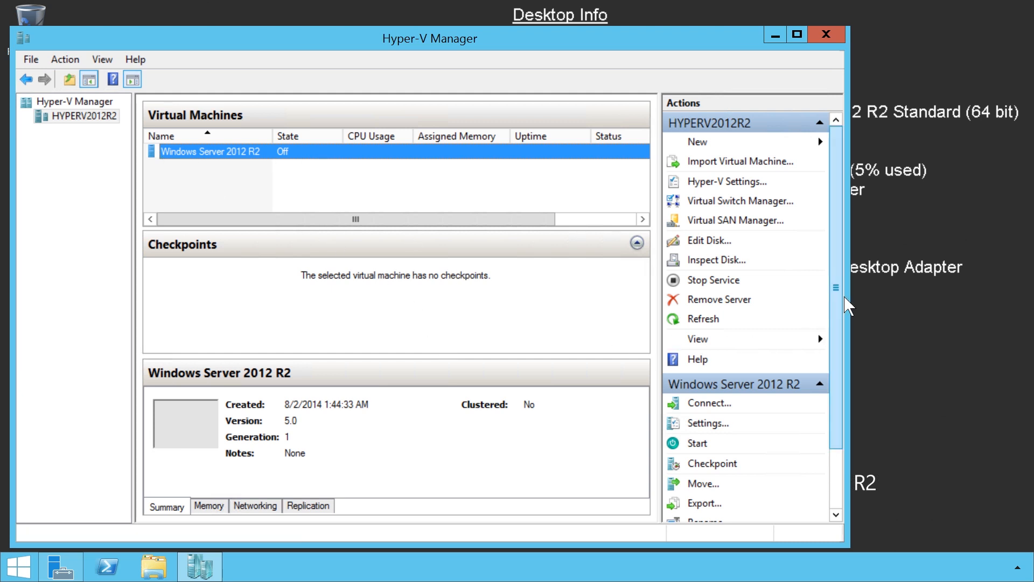
# Start the Windows Server 2012 R2 virtual machine and open a connection to its console.
pyautogui.moveTo(845, 298); pyautogui.dragTo(840, 417)
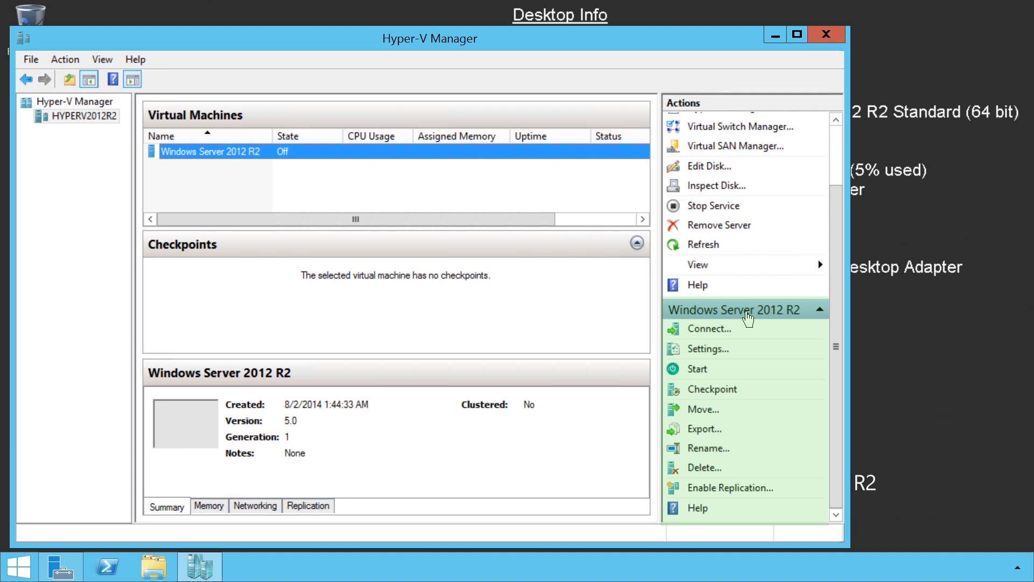
pyautogui.click(688, 376)
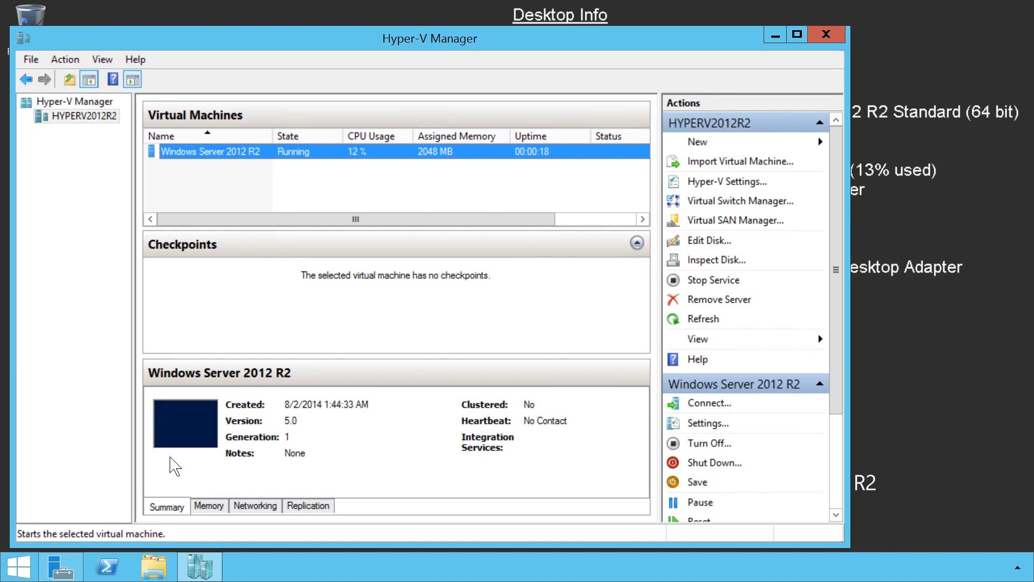
pyautogui.doubleClick(244, 156)
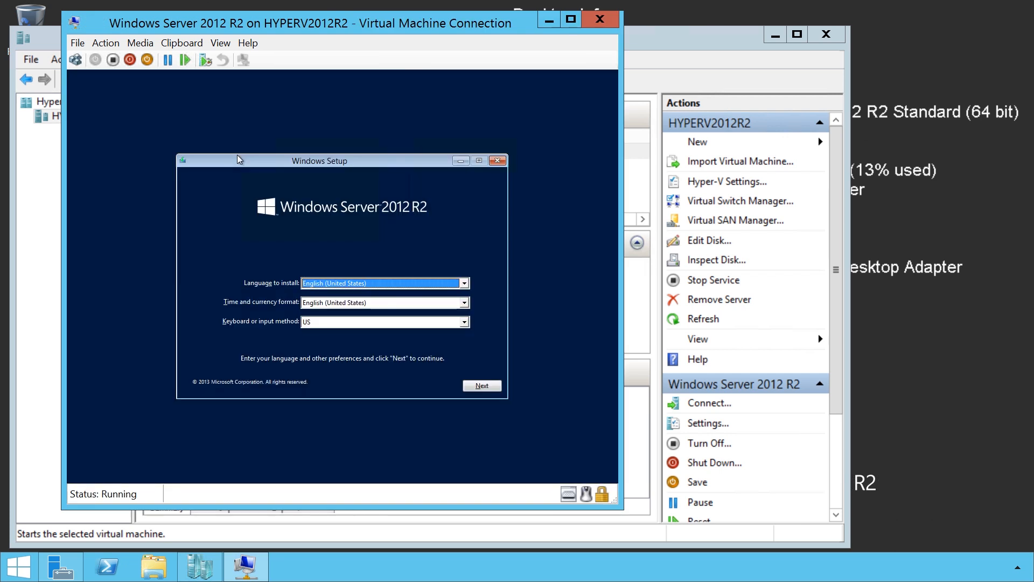